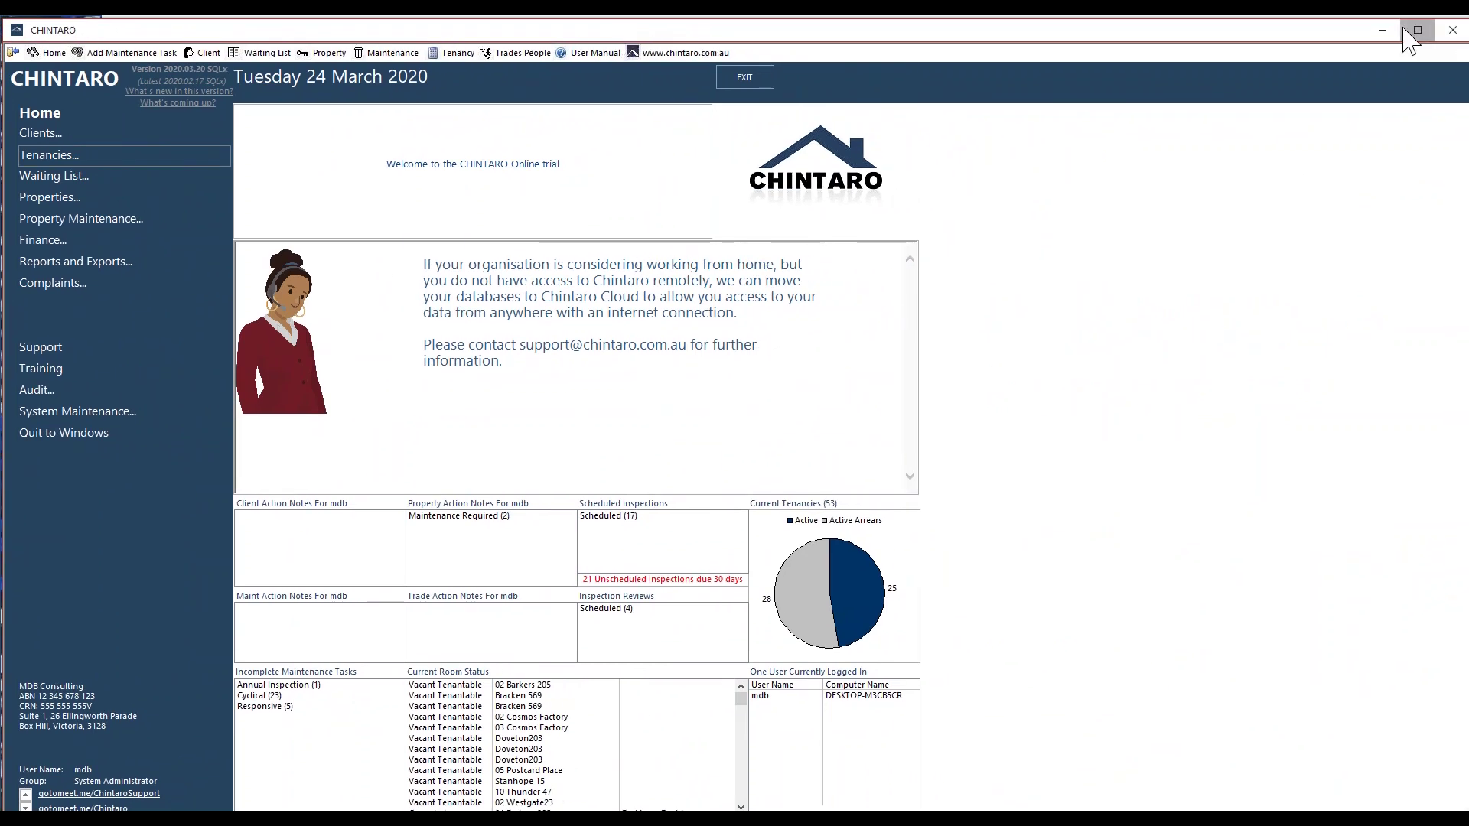
# Open the second client's record from the active clients list, and open the wife's record from that client's household members
pyautogui.click(1418, 29)
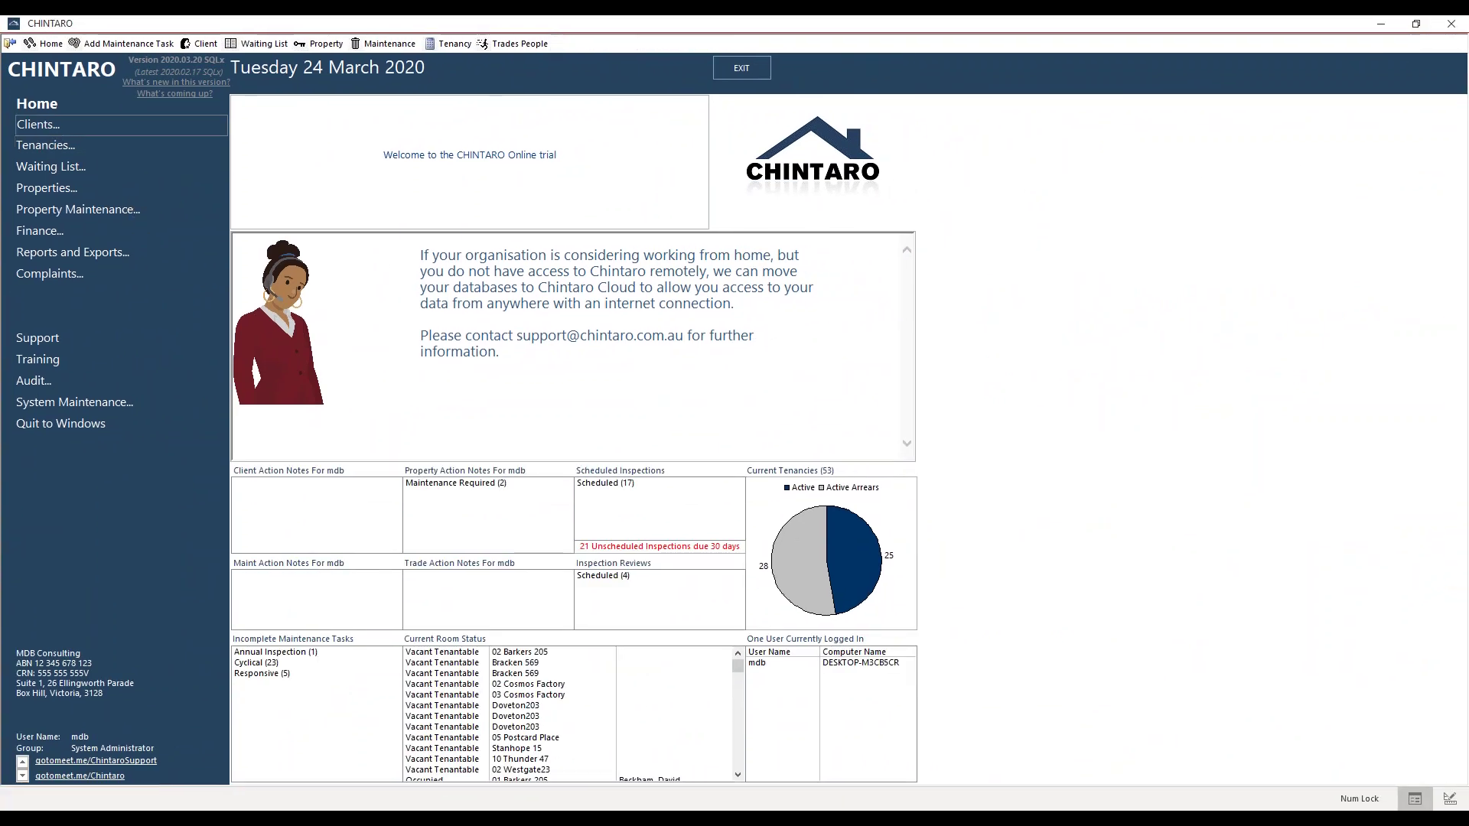
pyautogui.click(42, 124)
pyautogui.click(73, 134)
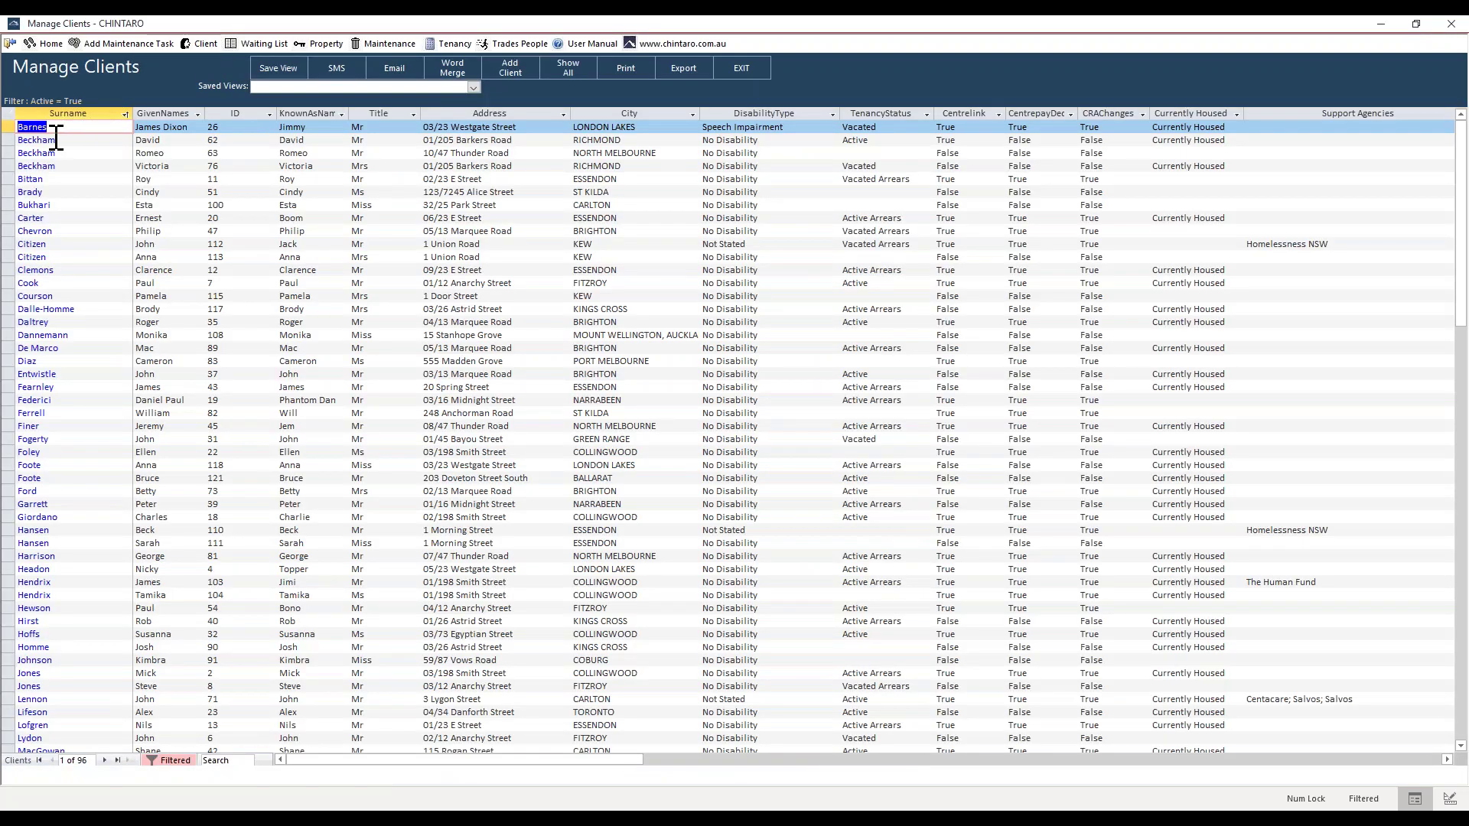
pyautogui.click(49, 140)
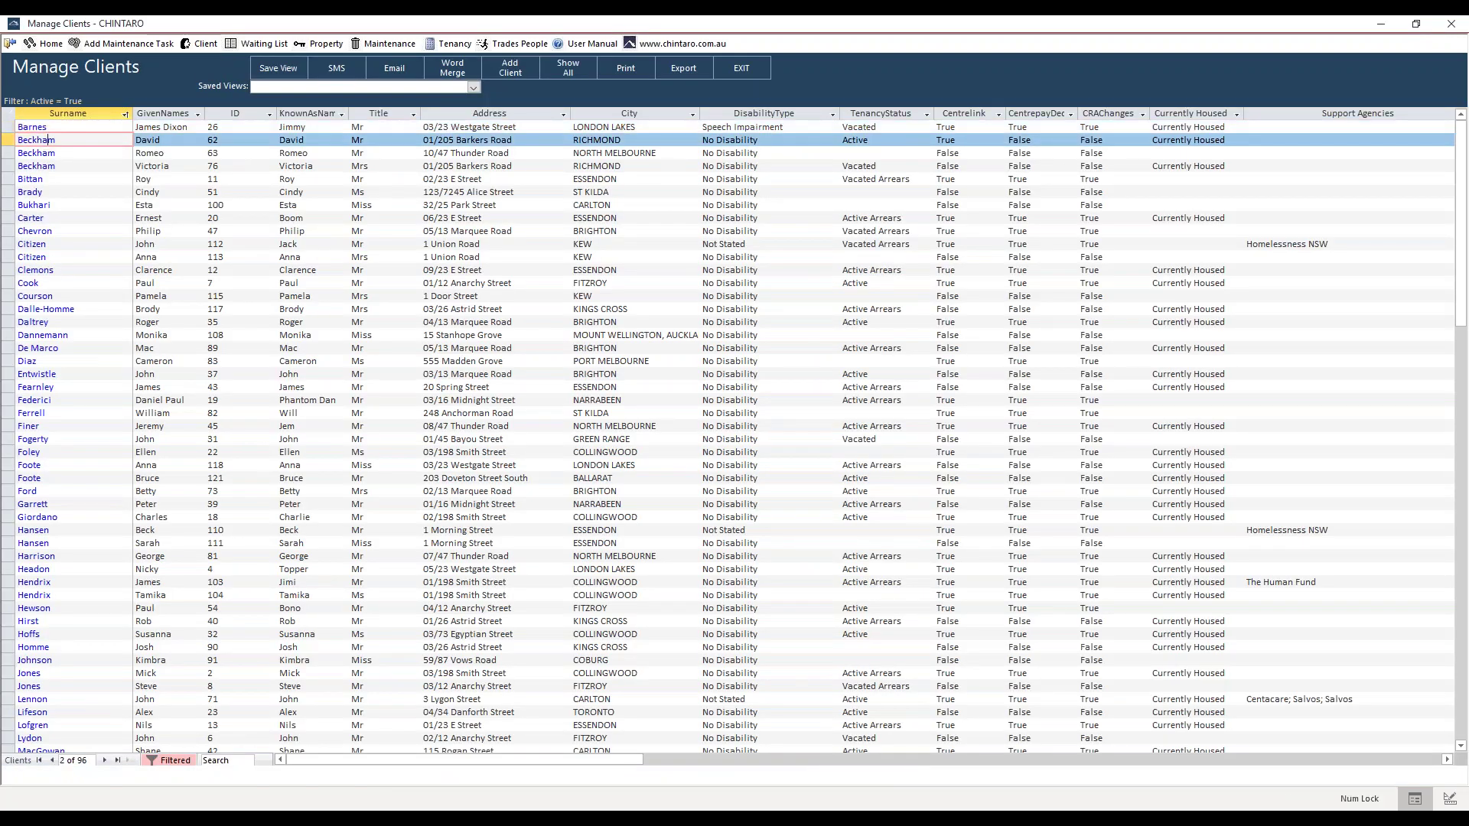
pyautogui.doubleClick(49, 139)
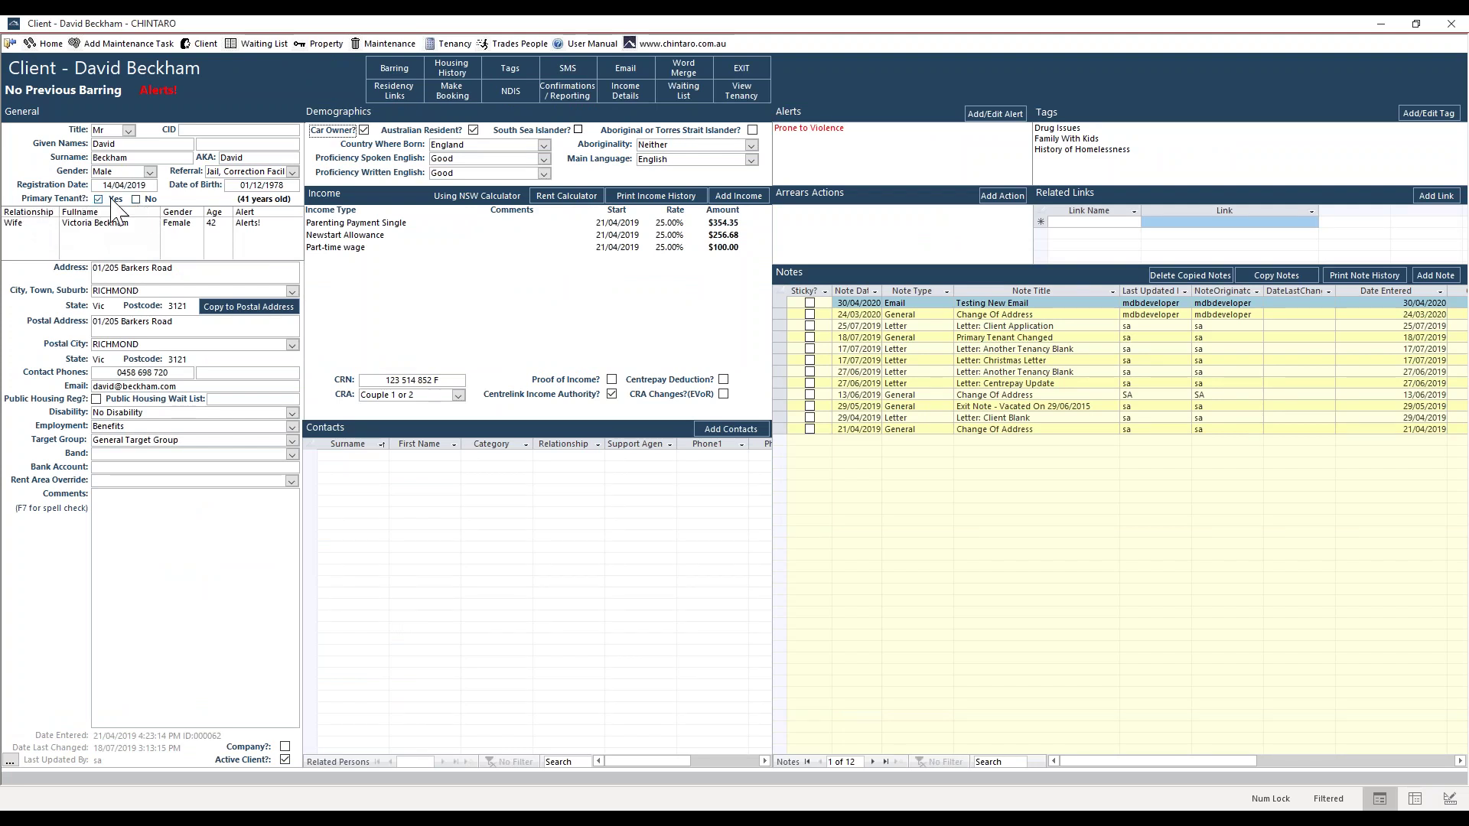
pyautogui.click(93, 223)
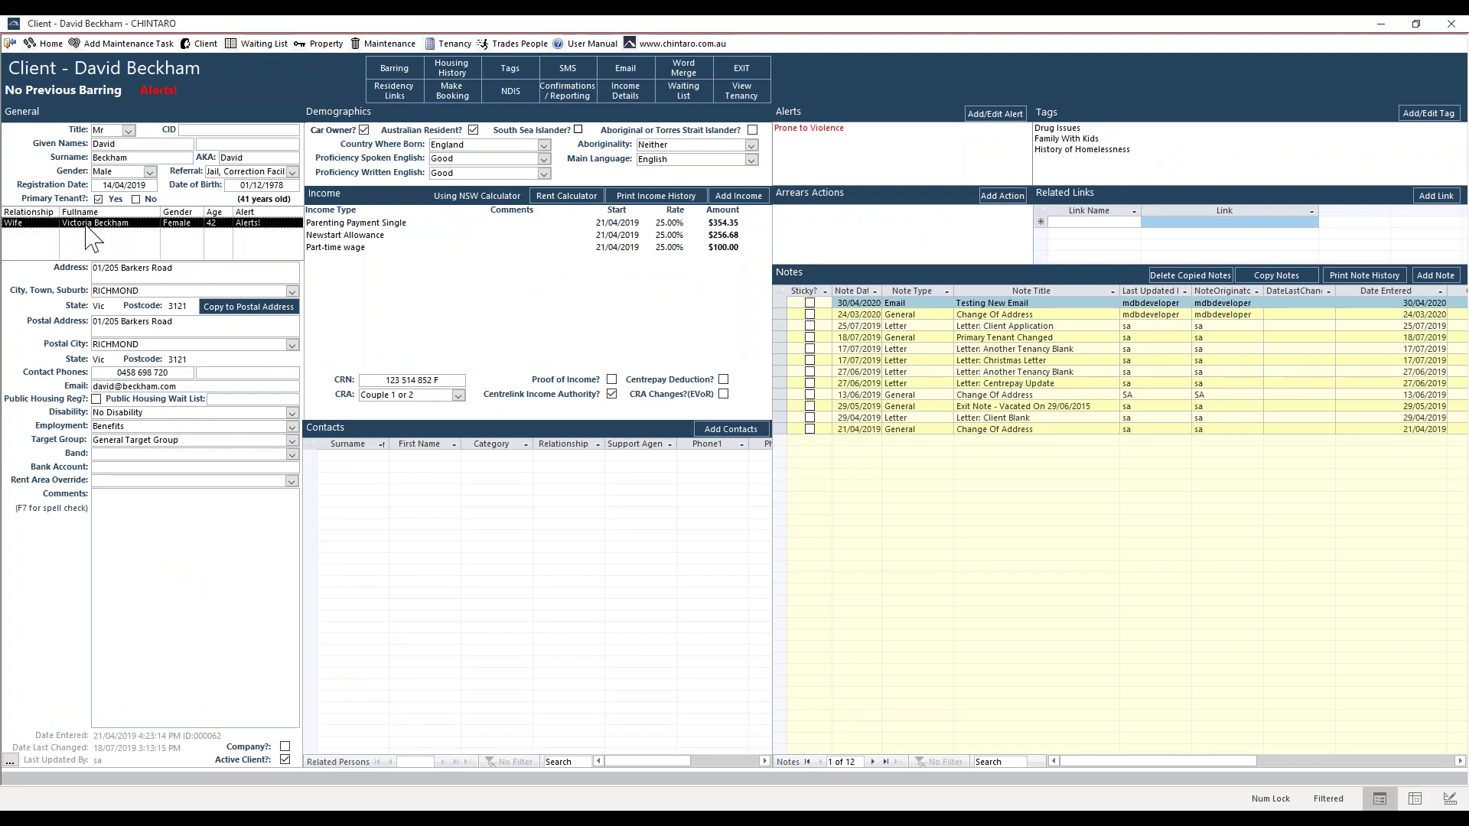
pyautogui.doubleClick(106, 223)
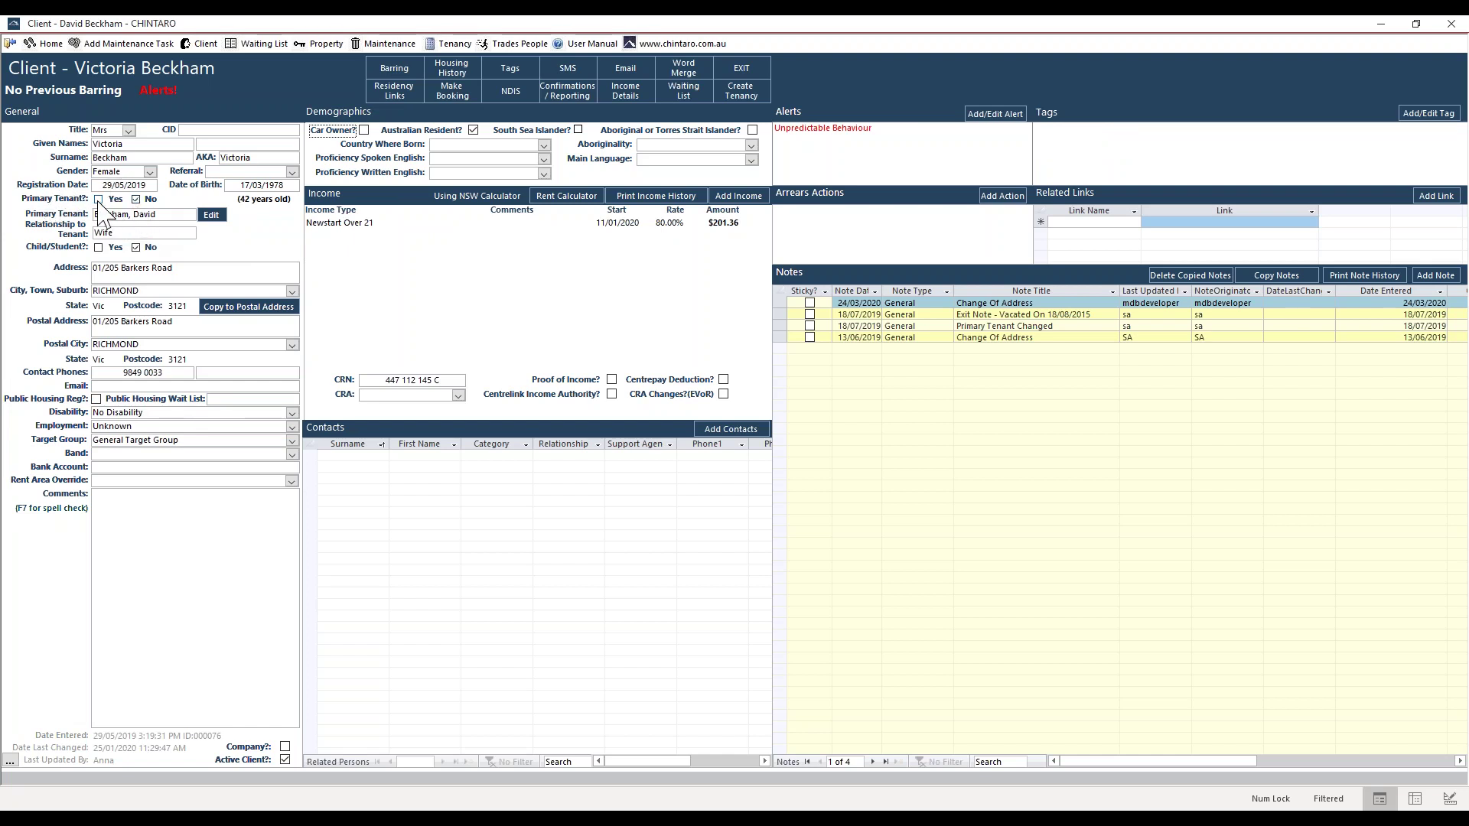
# Toggle the wife's Primary Tenant setting back to No and assign her husband as her primary tenant
pyautogui.click(136, 200)
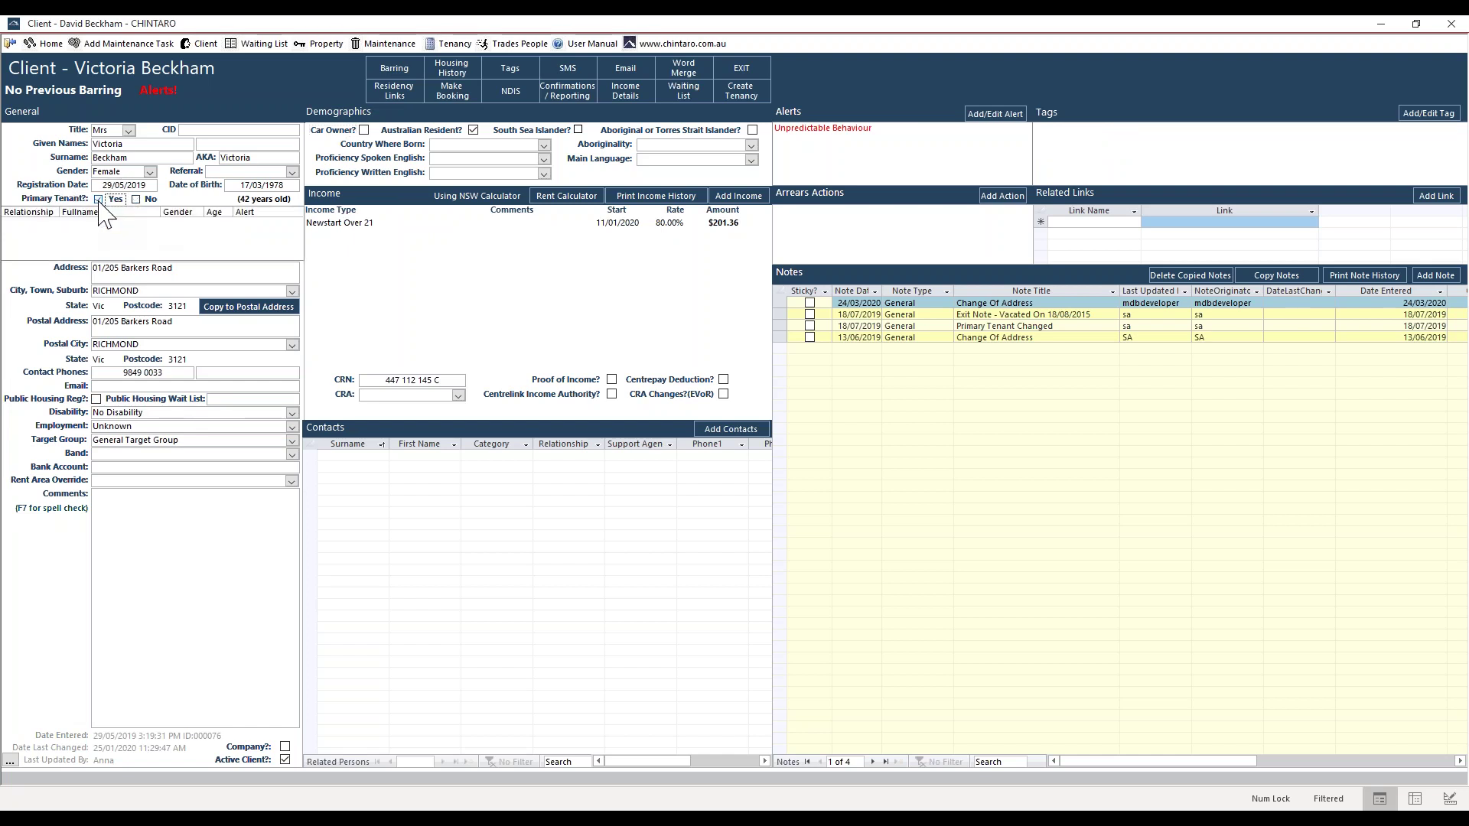
pyautogui.click(136, 200)
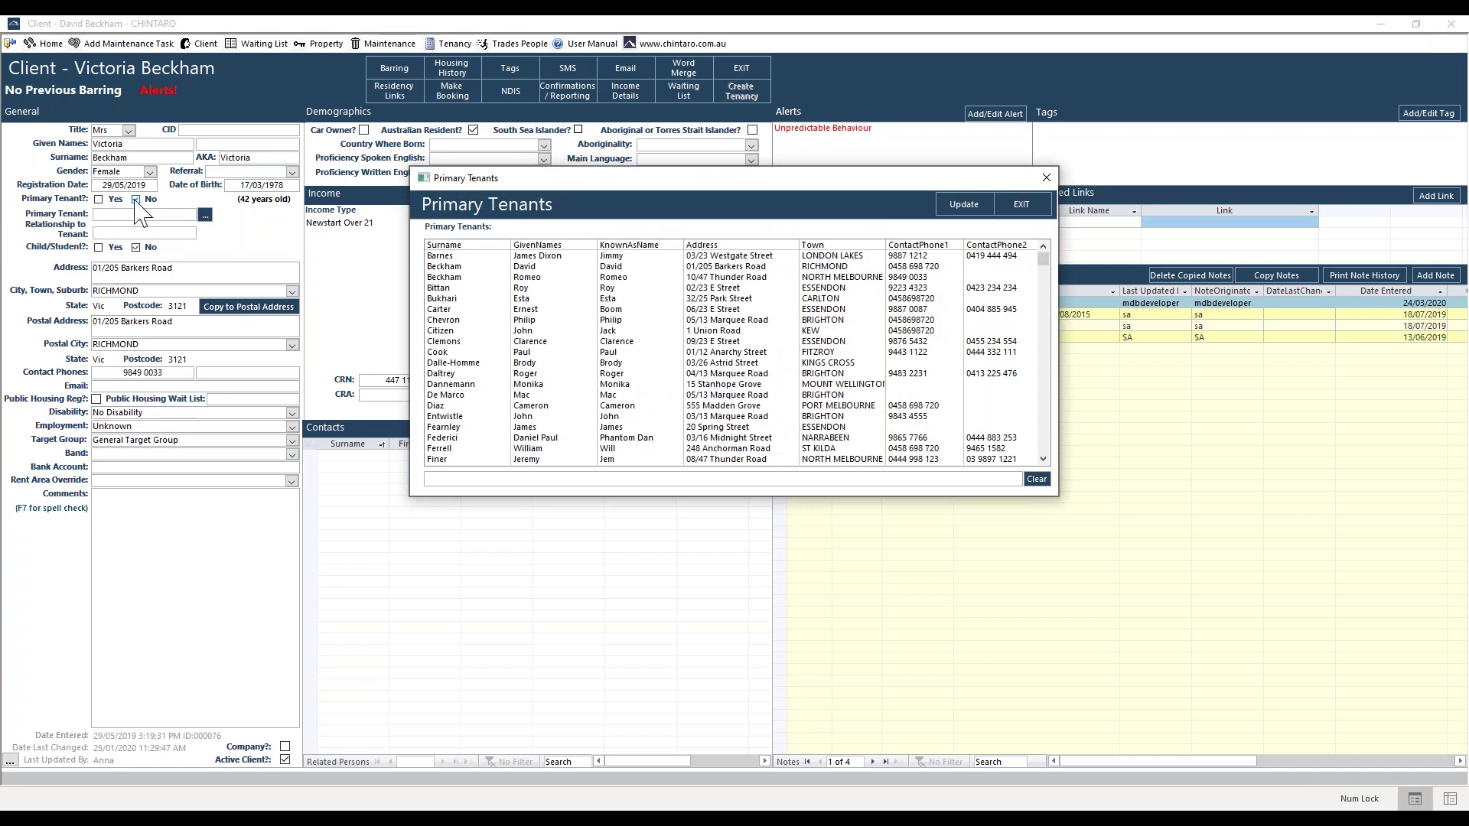
pyautogui.click(461, 267)
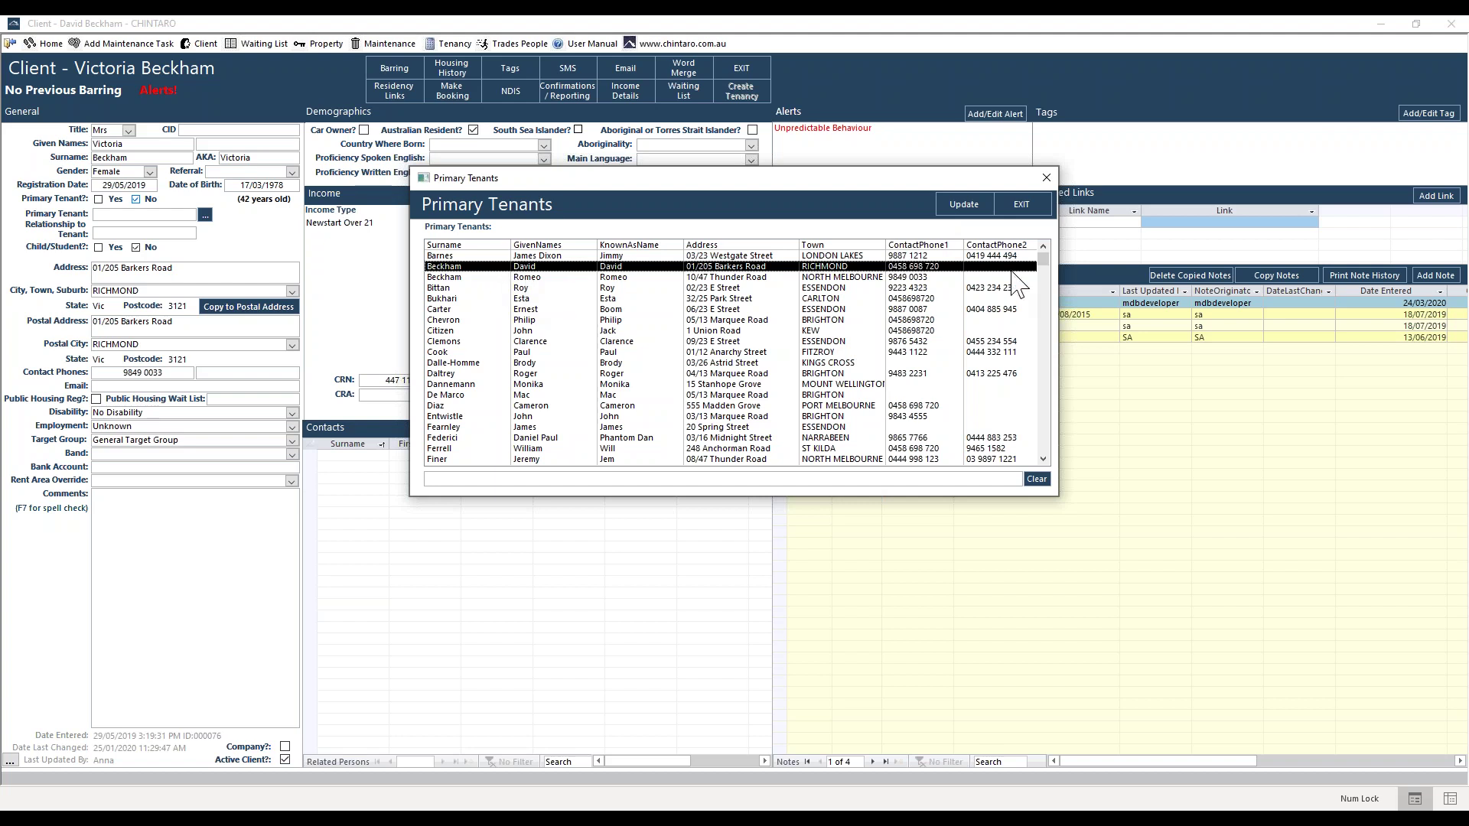
pyautogui.click(966, 208)
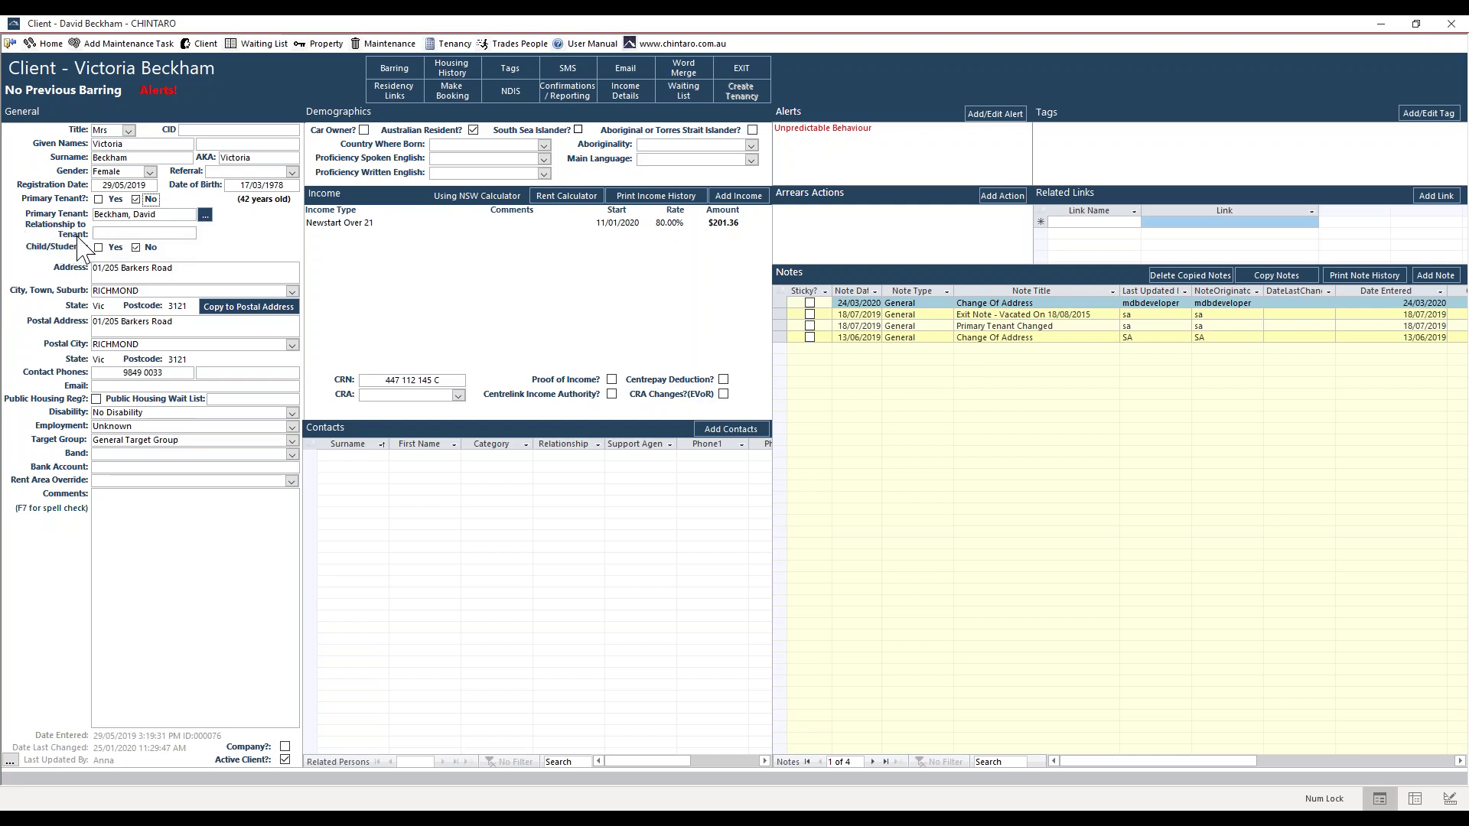
# Set the relationship to the primary tenant as Wife
pyautogui.click(191, 234)
pyautogui.click(189, 233)
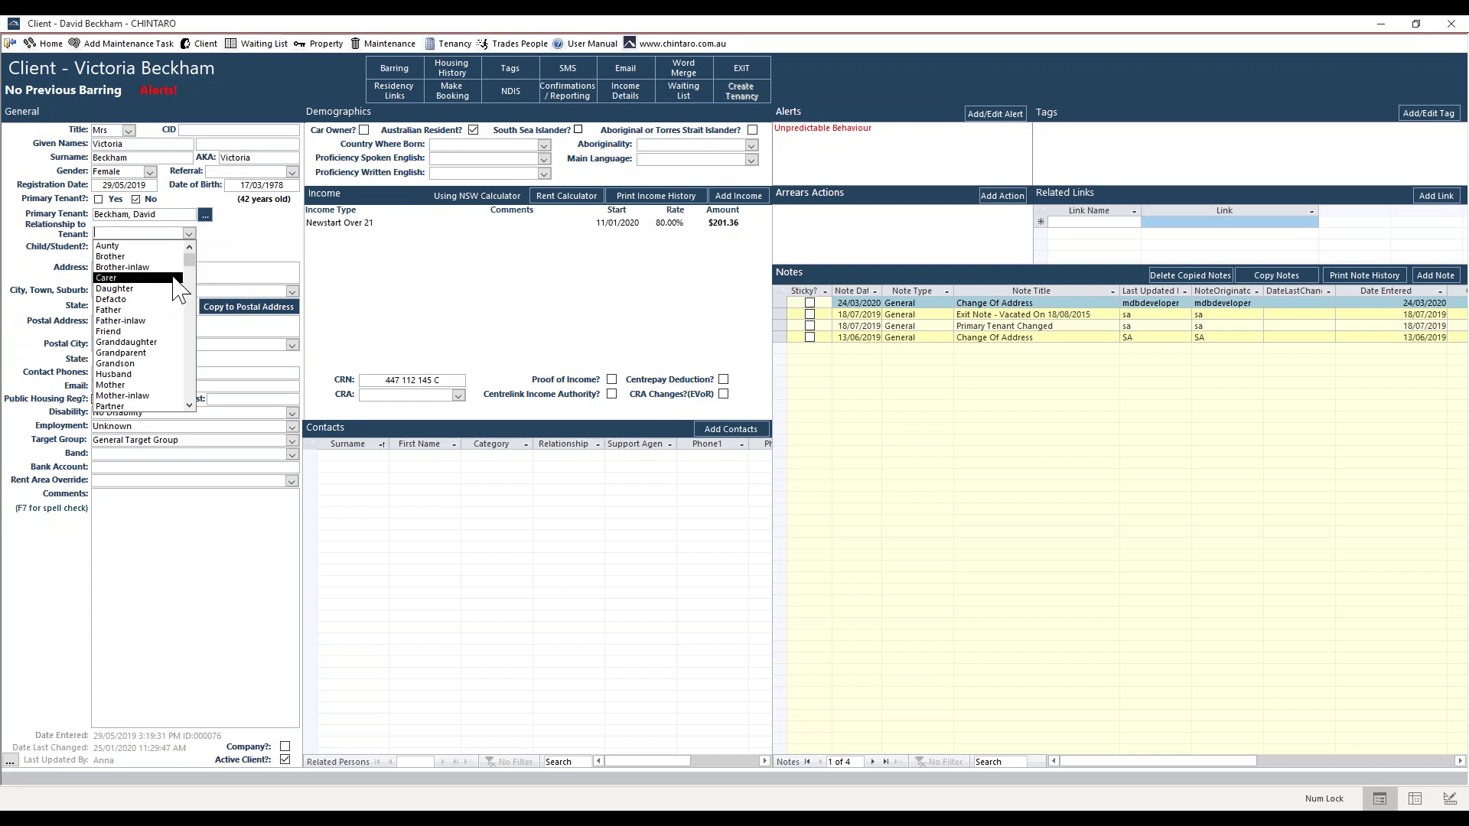
pyautogui.moveTo(191, 268); pyautogui.dragTo(195, 403)
pyautogui.click(163, 406)
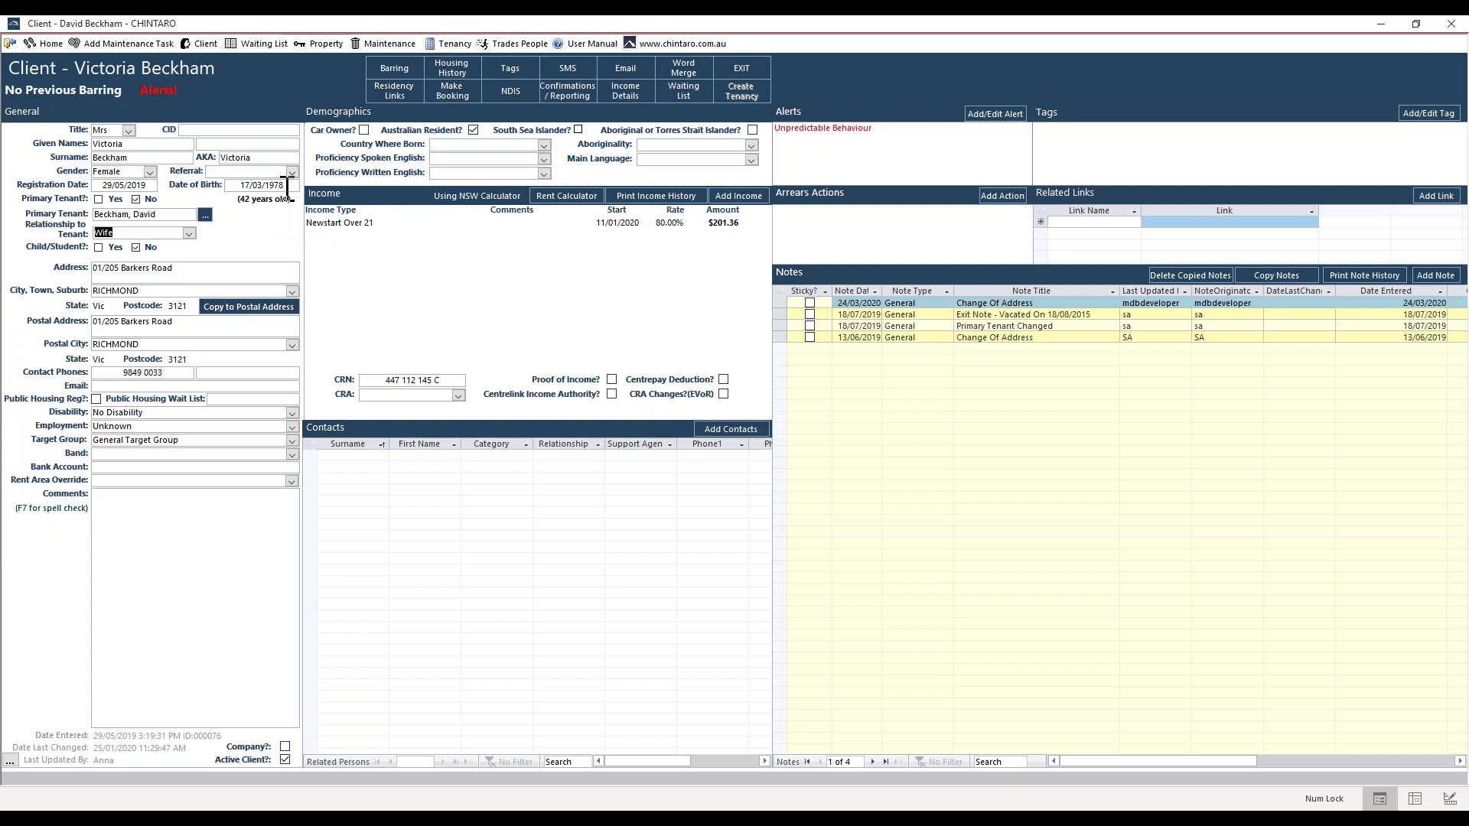
# Return to the clients list and open the third client's record
pyautogui.click(11, 43)
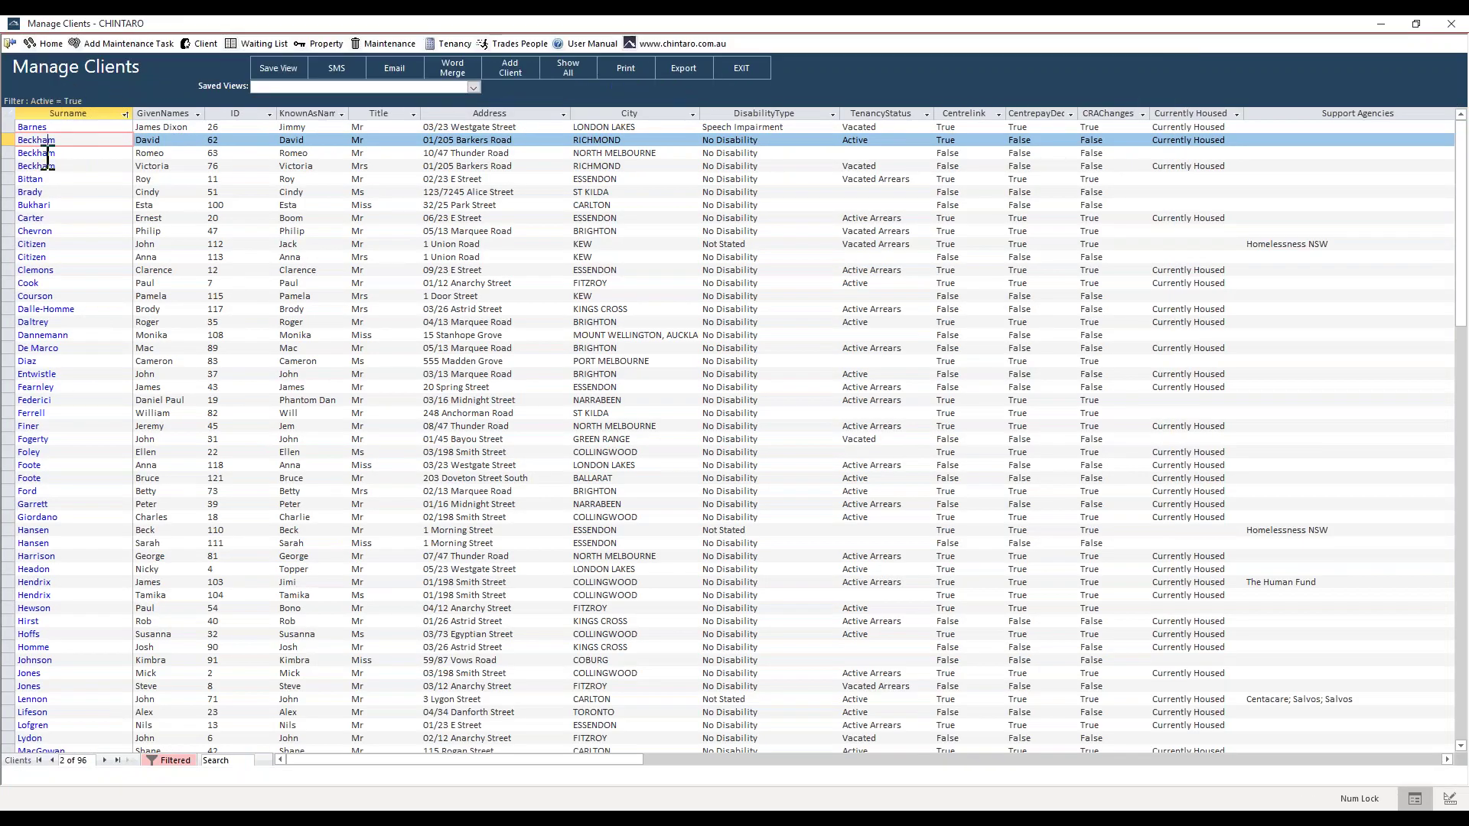
pyautogui.click(166, 153)
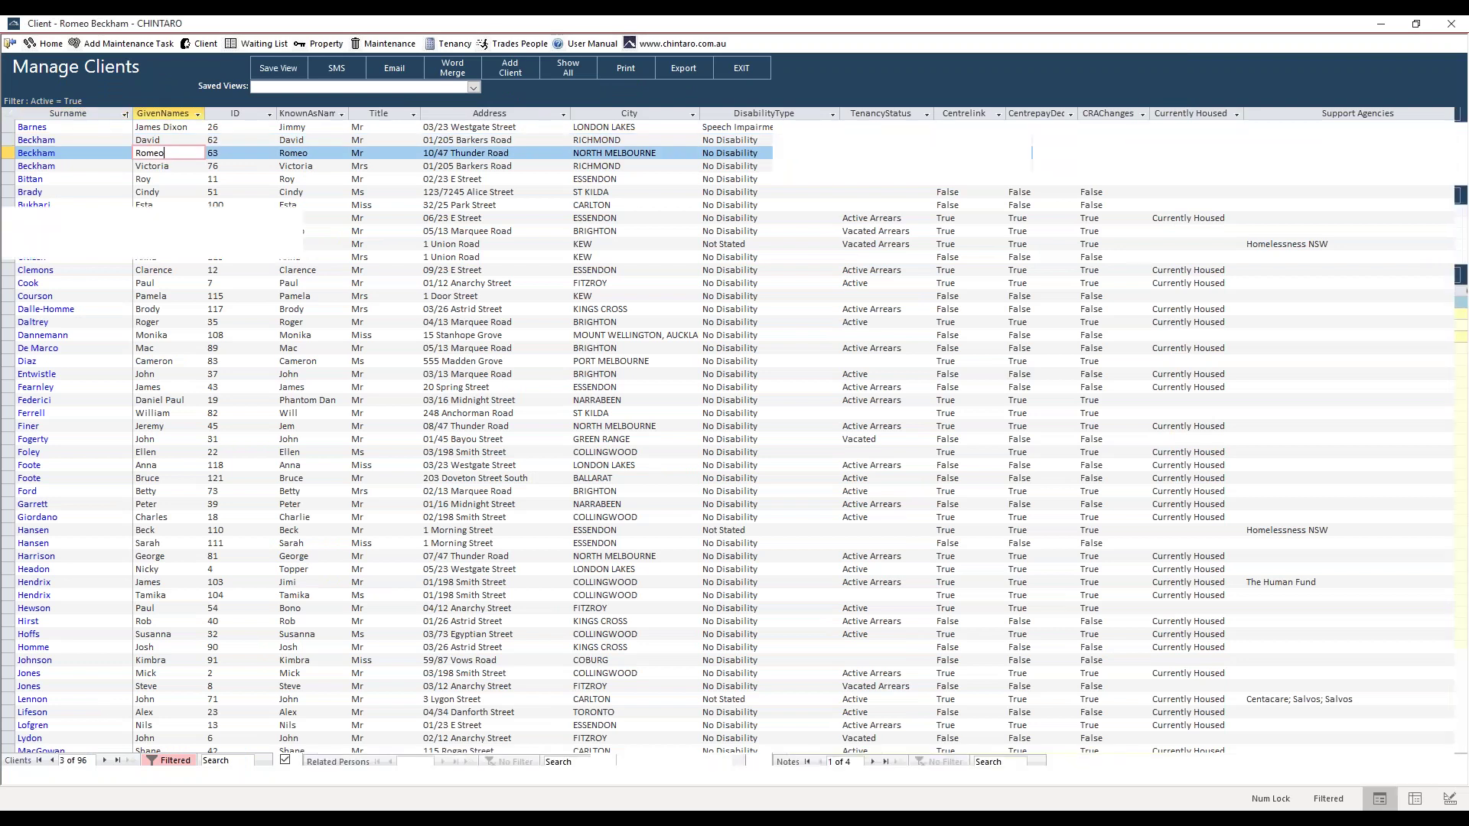
pyautogui.doubleClick(161, 156)
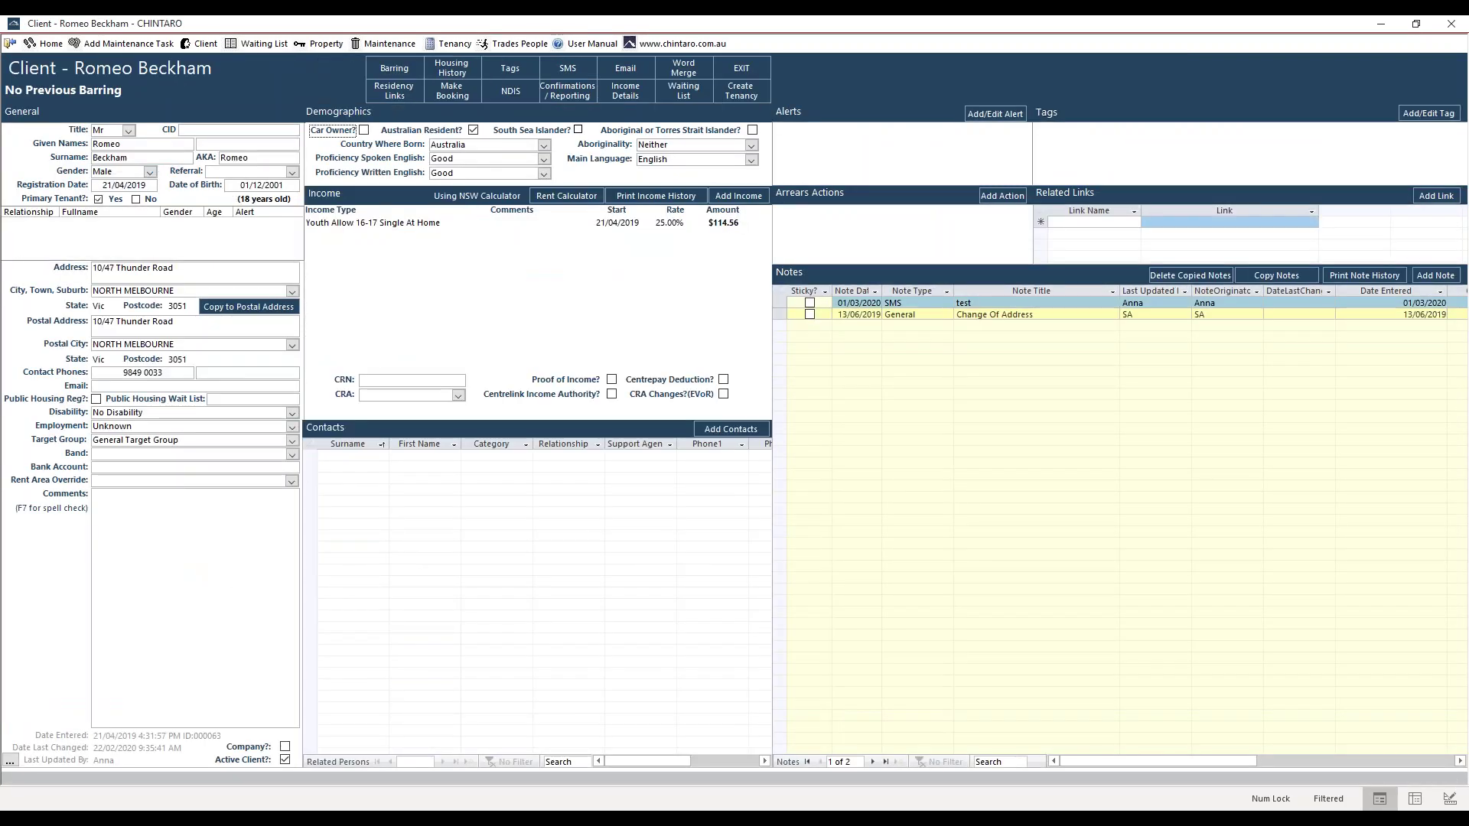
# Mark this client as not a primary tenant and assign the father, second in the primary tenants list, as the primary tenant
pyautogui.click(137, 200)
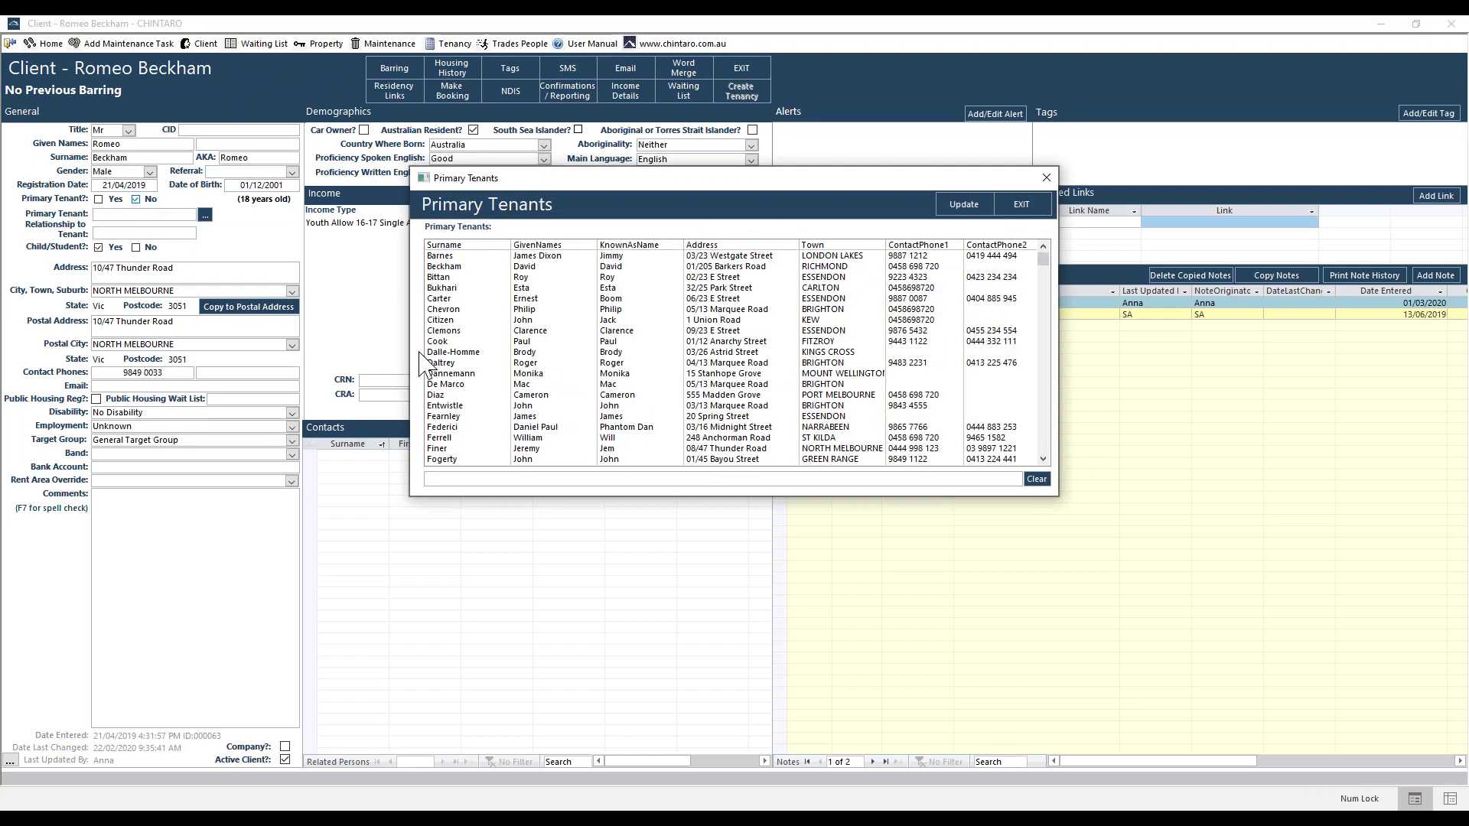
pyautogui.click(443, 269)
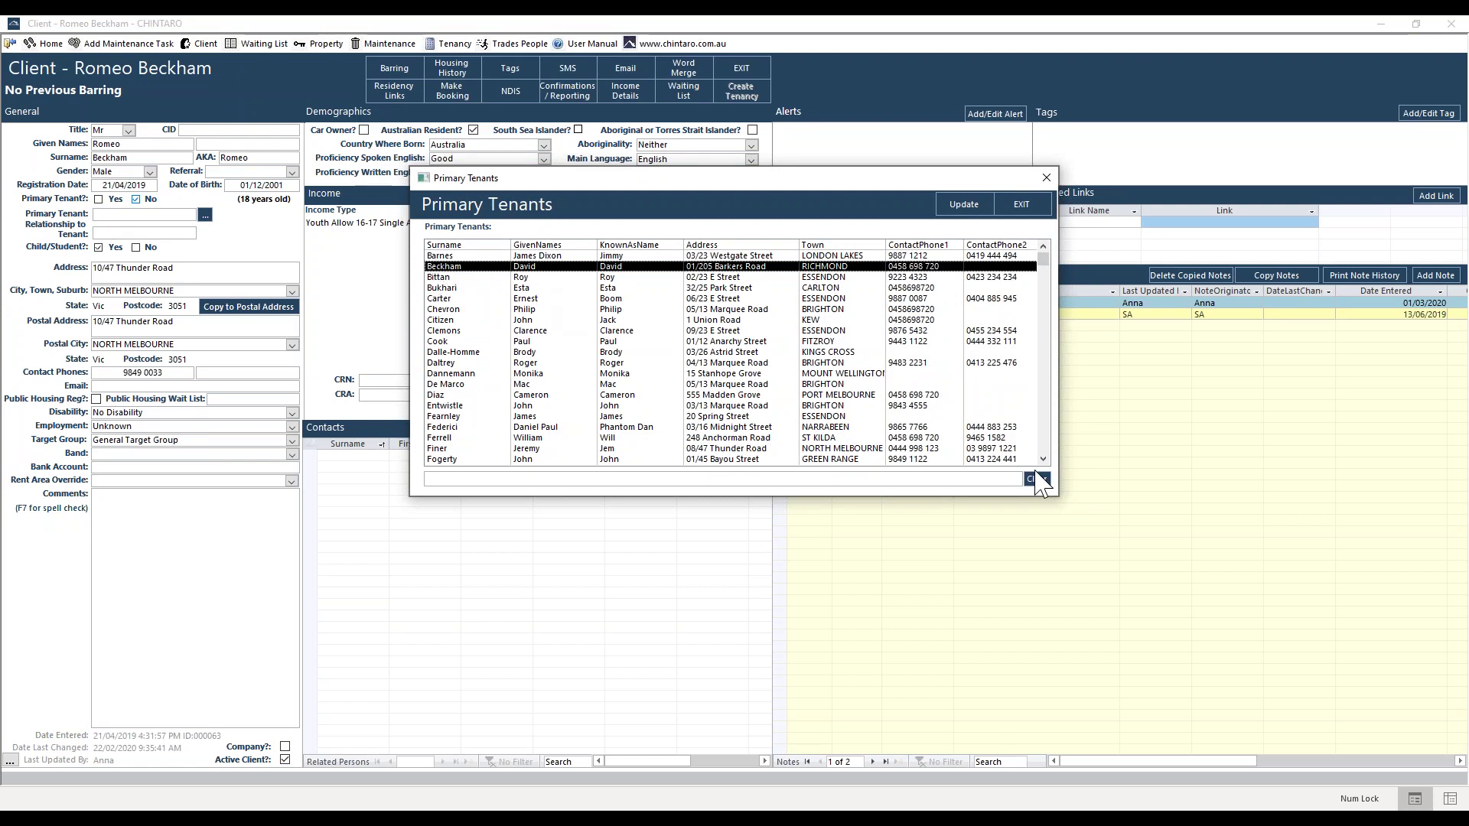
pyautogui.click(963, 205)
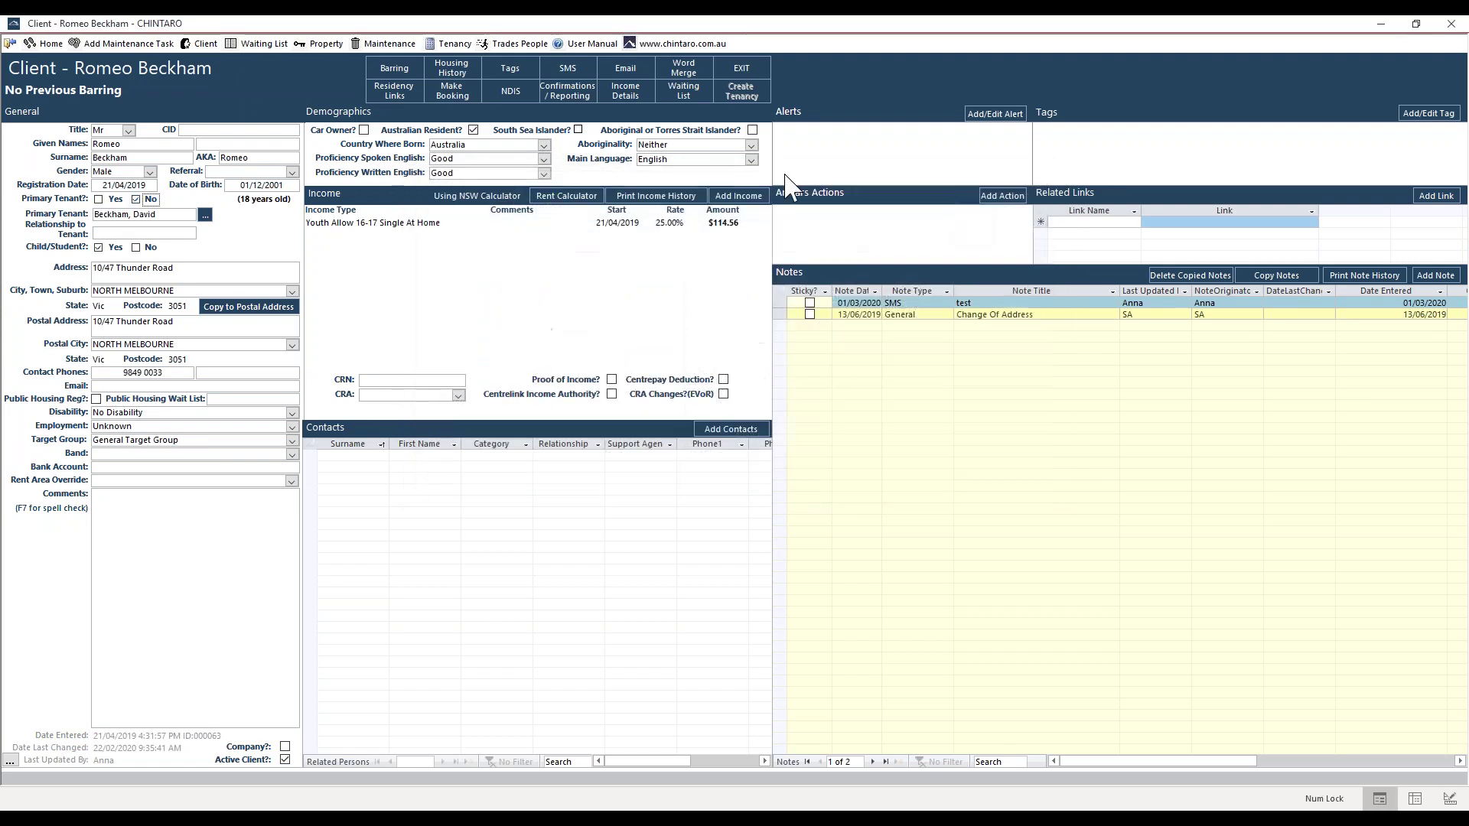
# Set the client's relationship to the primary tenant as Son, with Child/Student kept at Yes
pyautogui.click(174, 228)
pyautogui.click(189, 233)
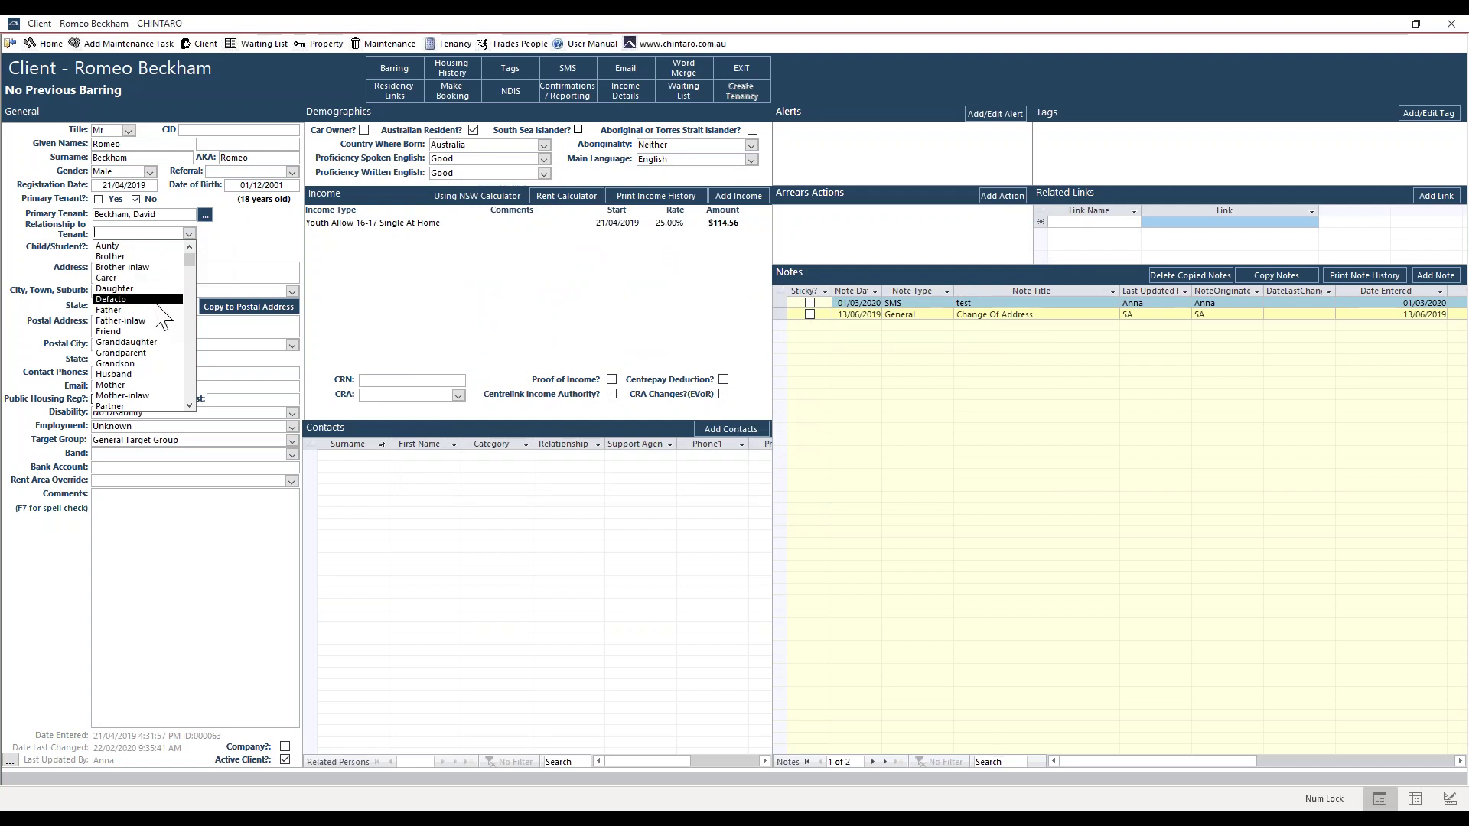
pyautogui.scroll(-1, 156, 375)
pyautogui.click(149, 390)
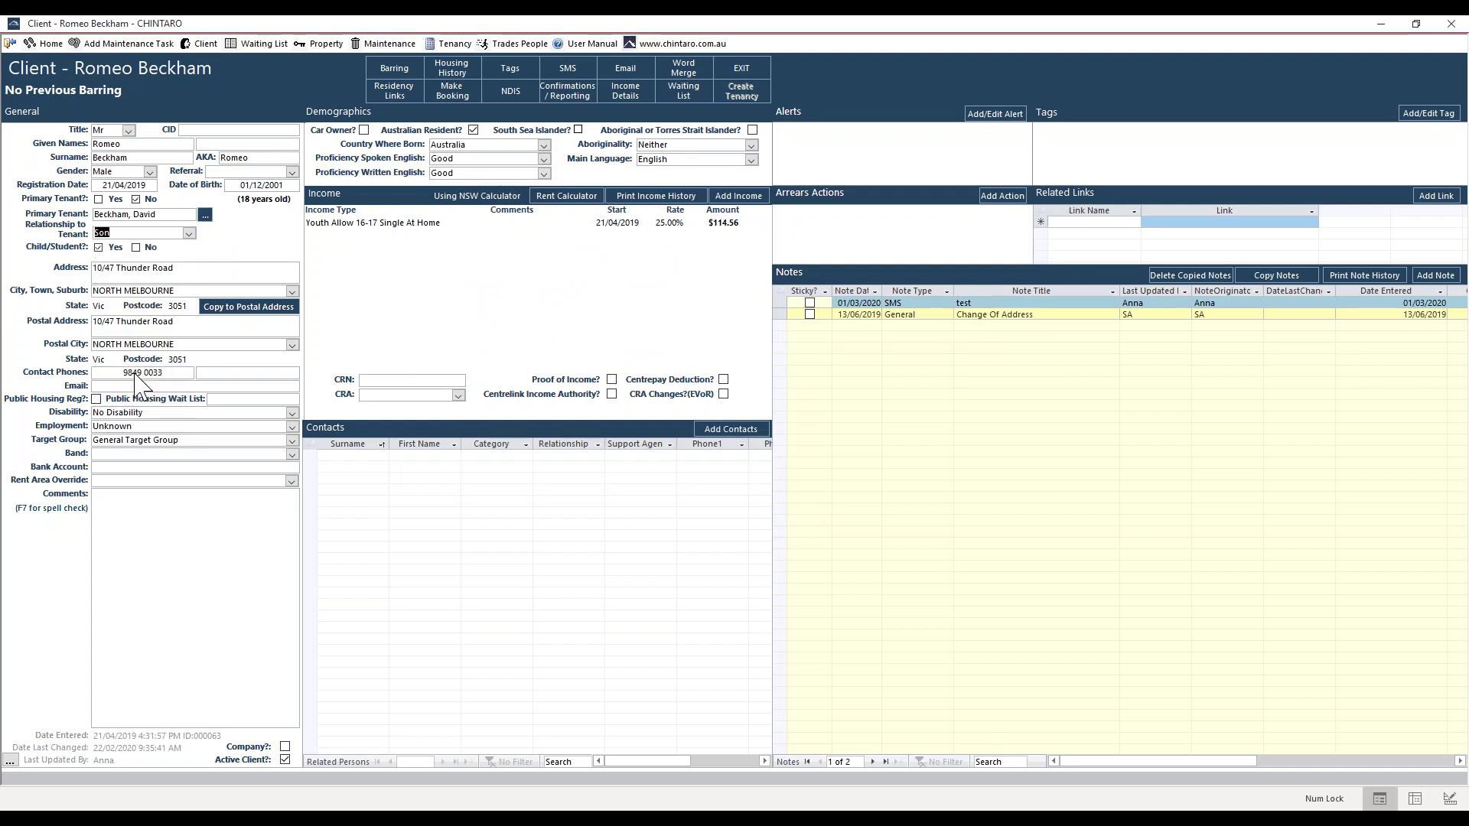
pyautogui.click(96, 248)
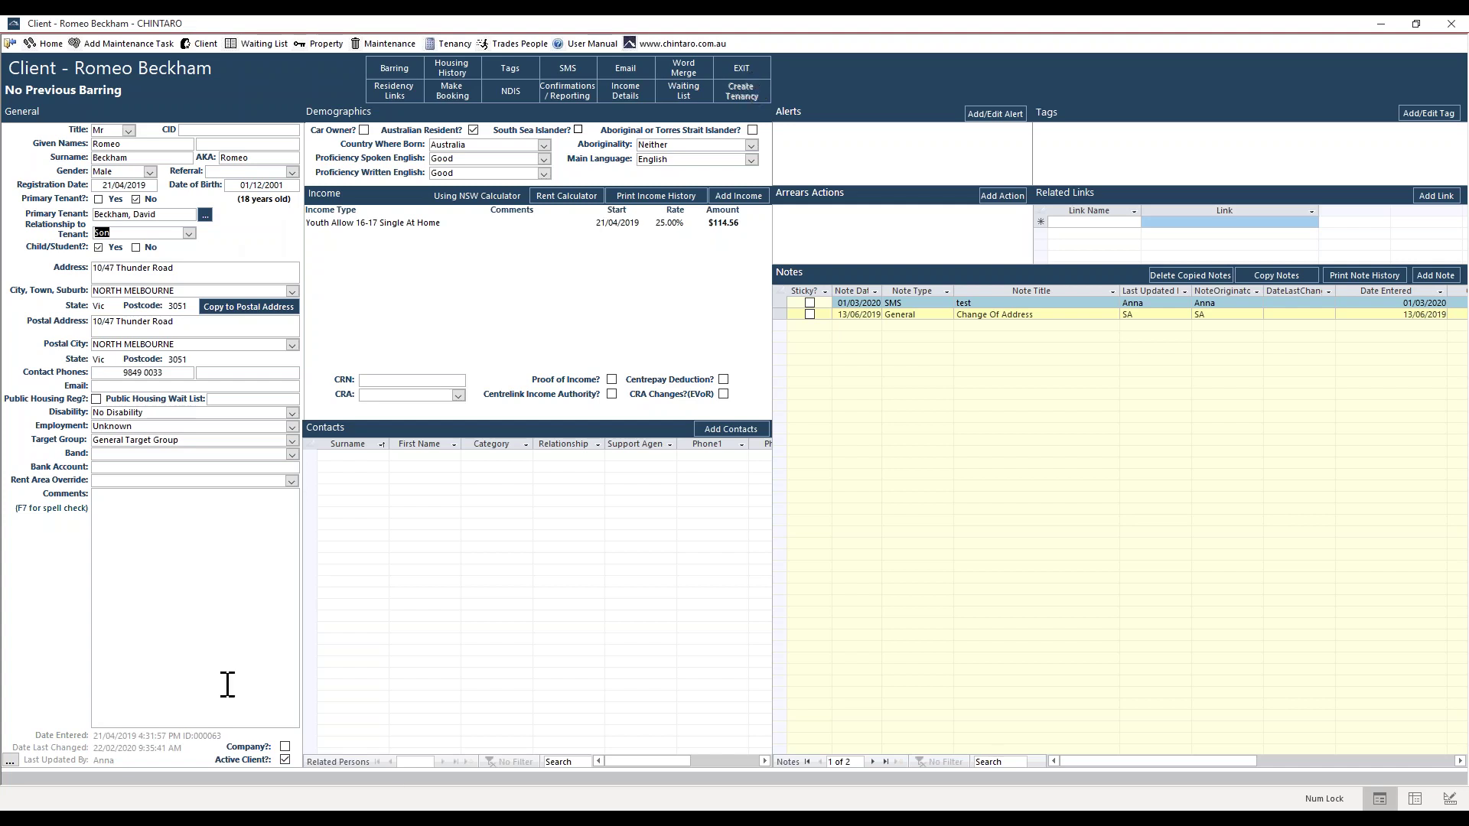
# Switch to the running PowerPoint slide show and advance to the AHO Reporting - Tenancy slide
pyautogui.moveTo(415, 808)
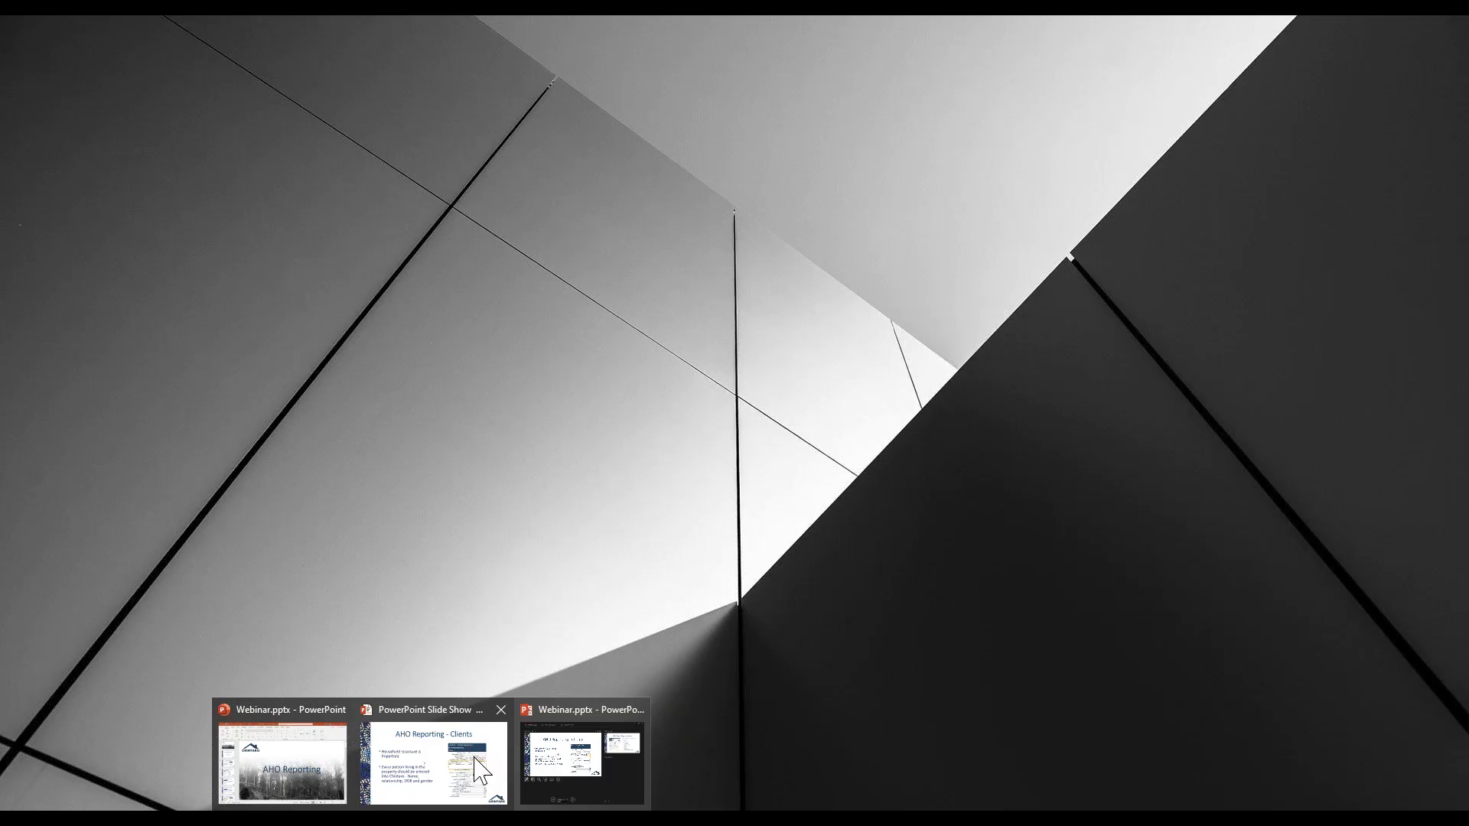
pyautogui.click(475, 758)
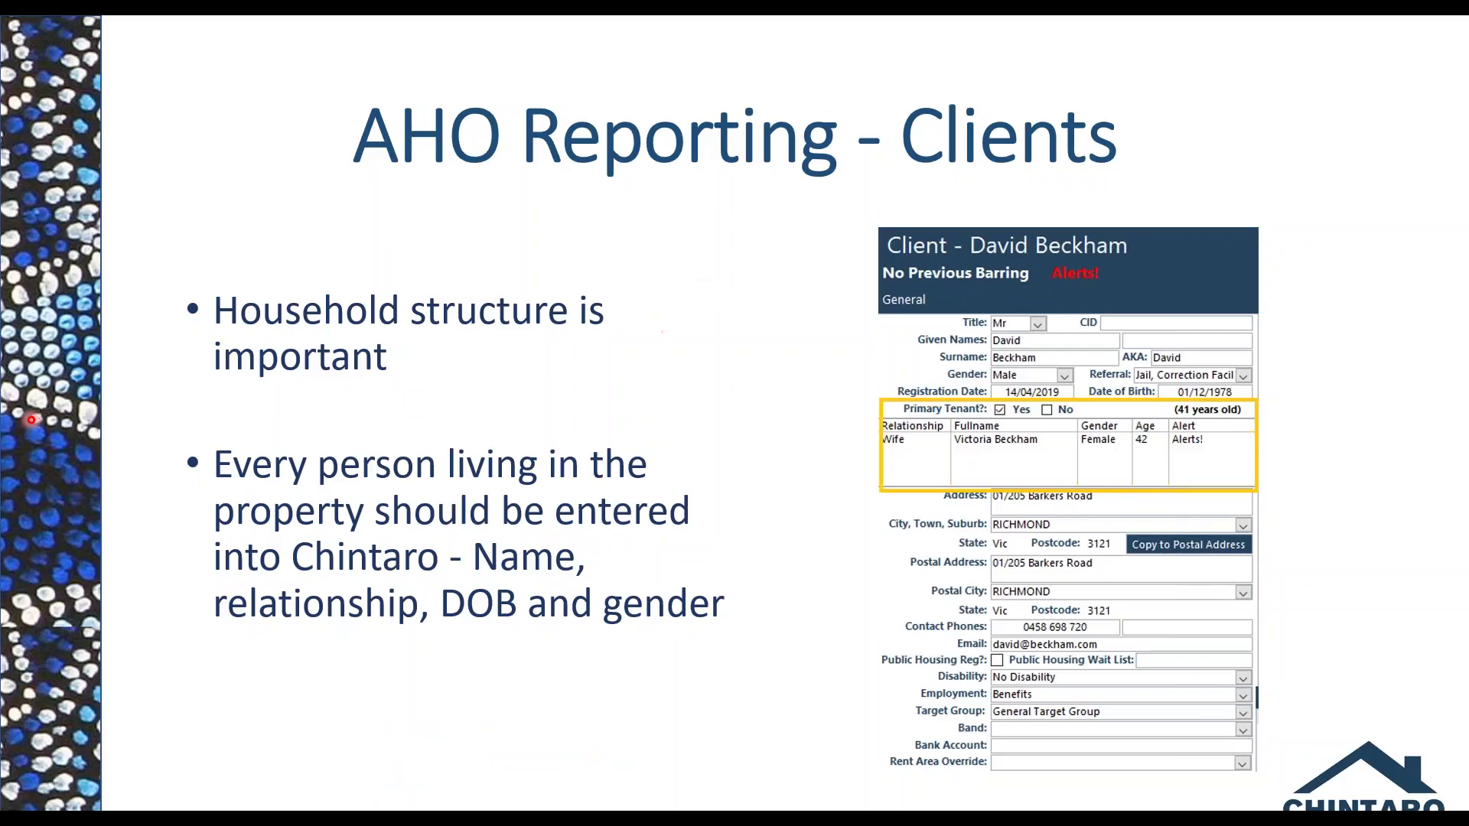
pyautogui.press('Right')
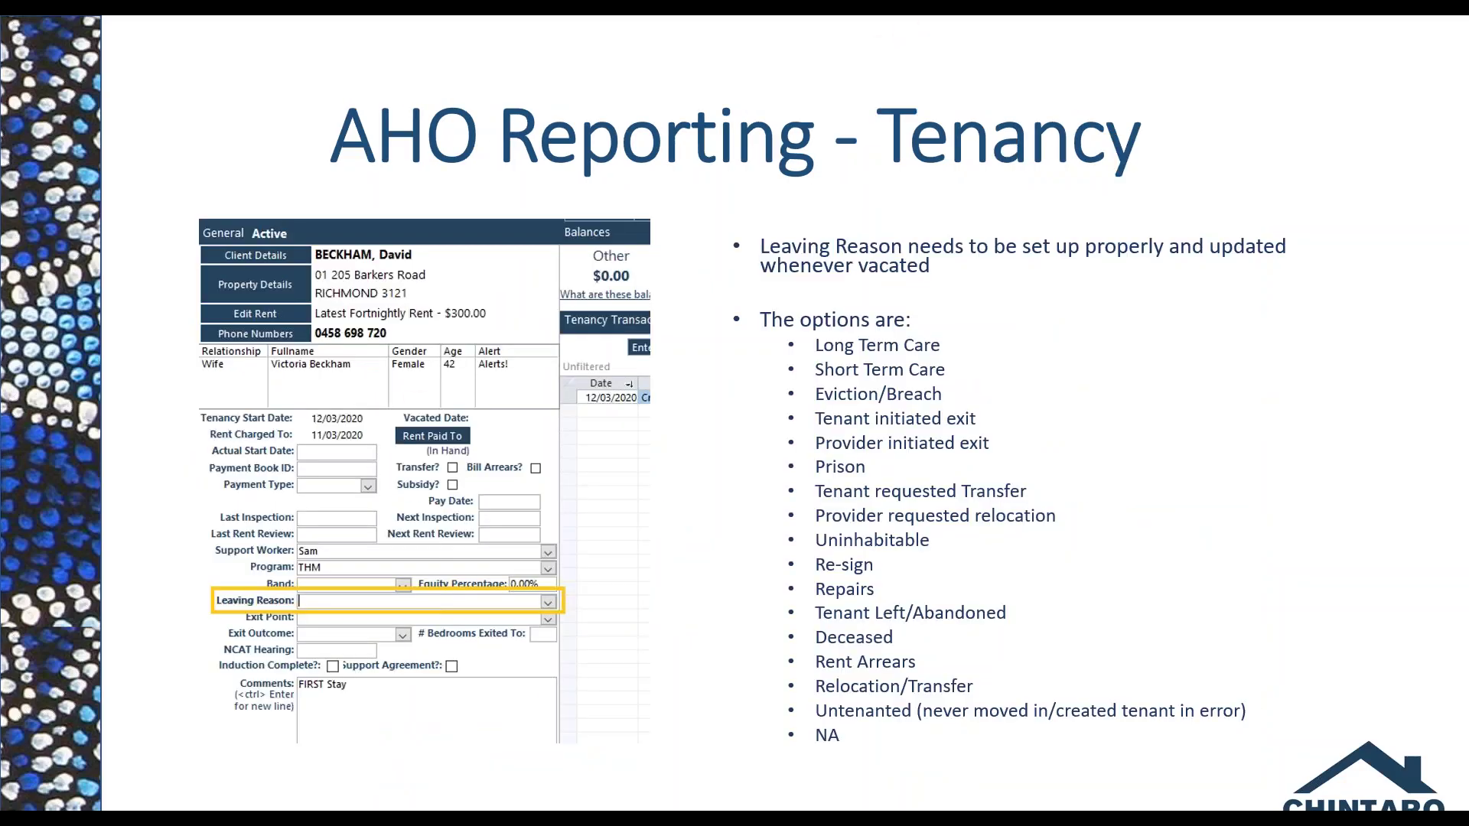
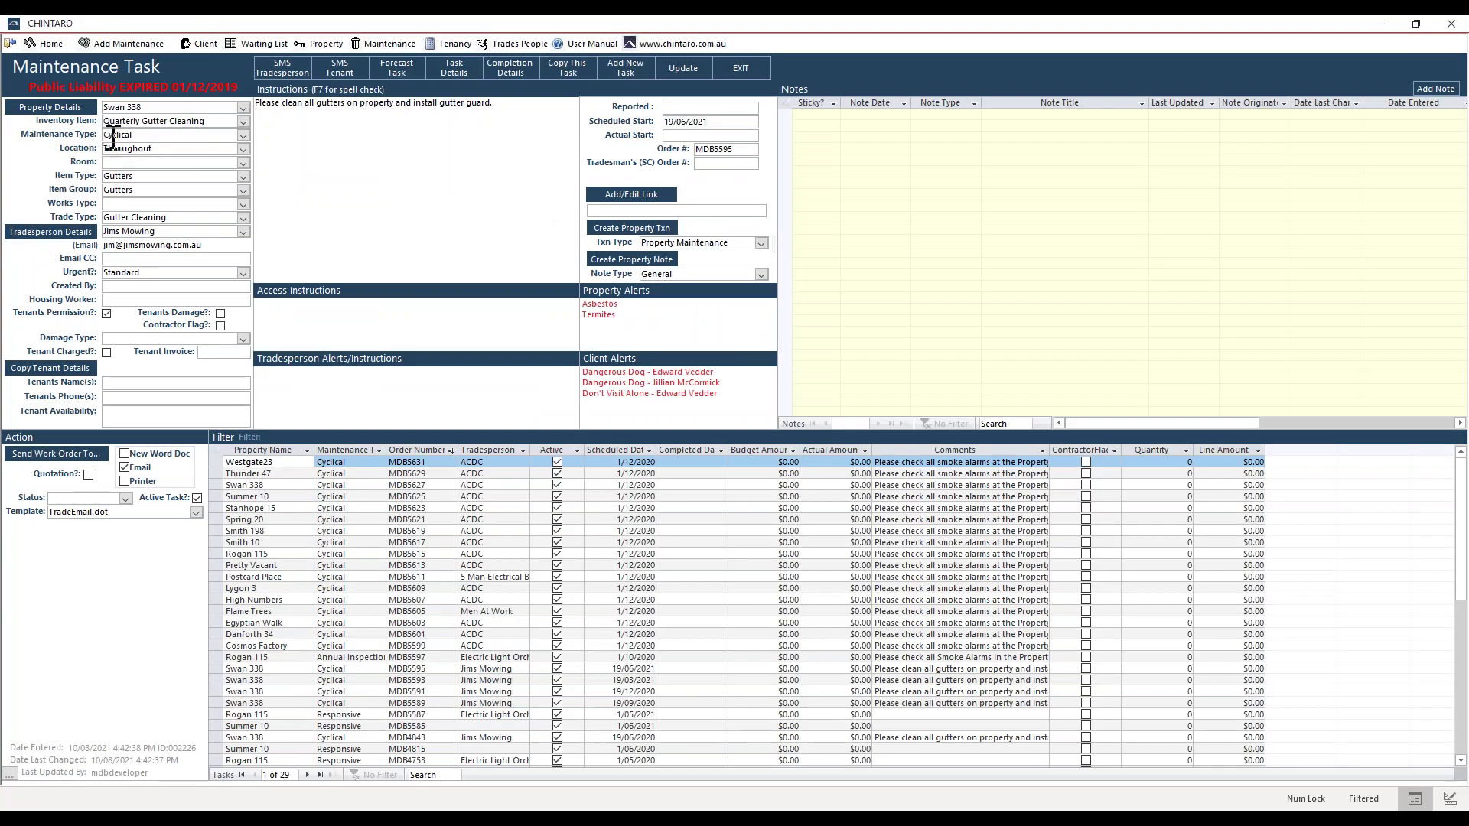
# Examine the maintenance type options, the urgency and the instructions of the Quarterly Gutter Cleaning task
pyautogui.click(243, 136)
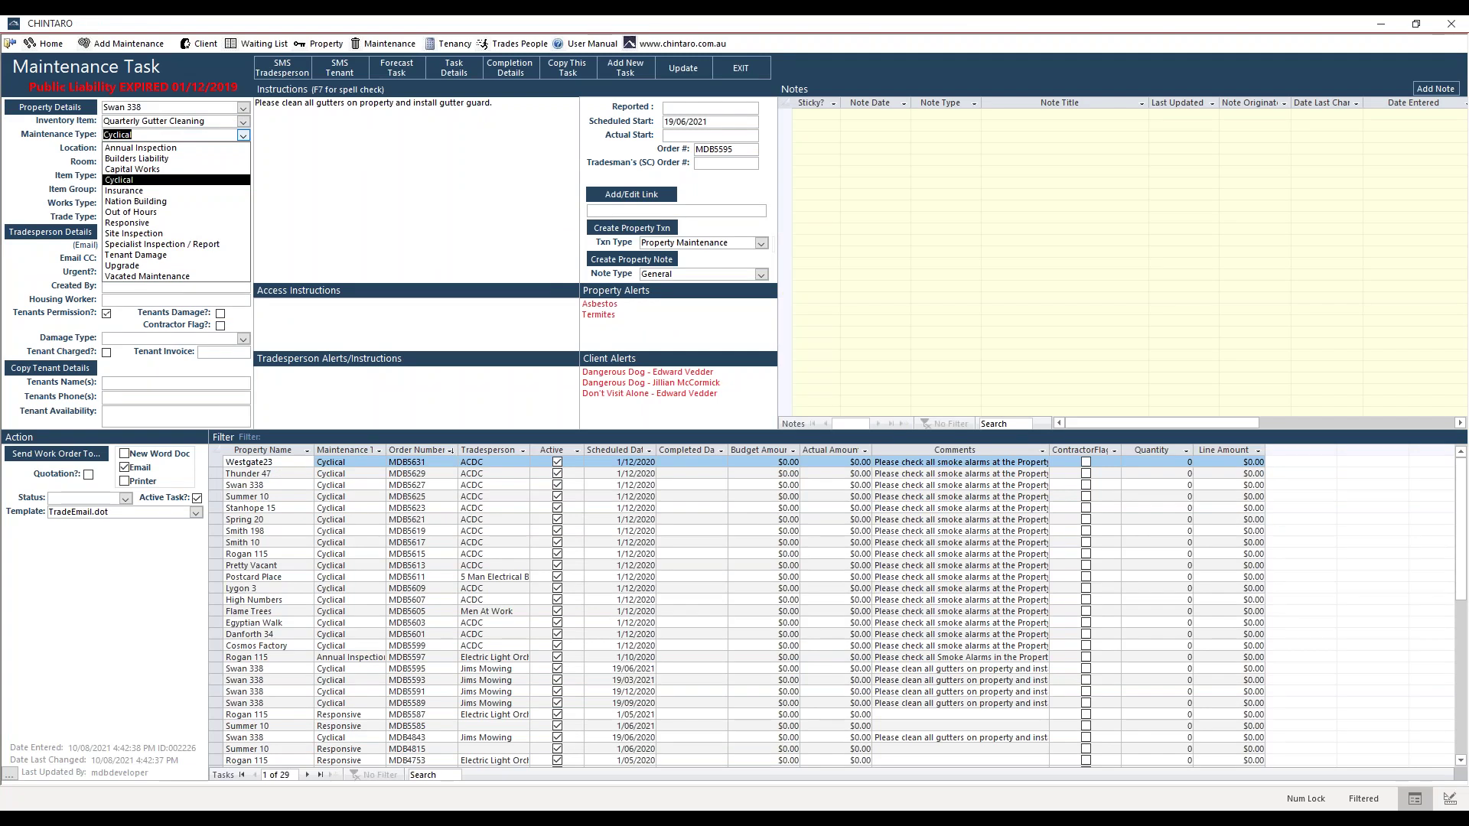
pyautogui.click(243, 135)
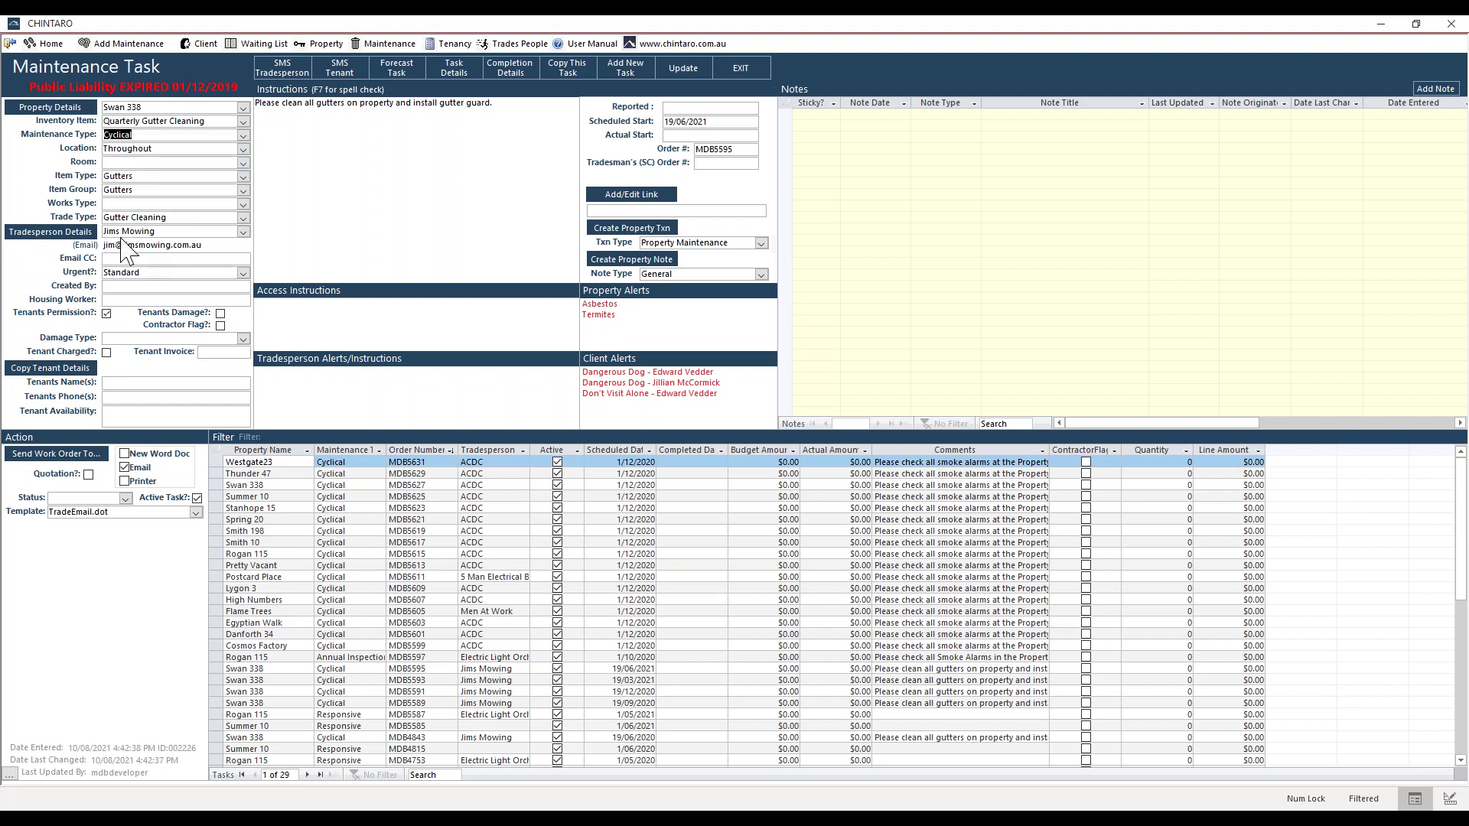
pyautogui.click(140, 274)
pyautogui.click(387, 188)
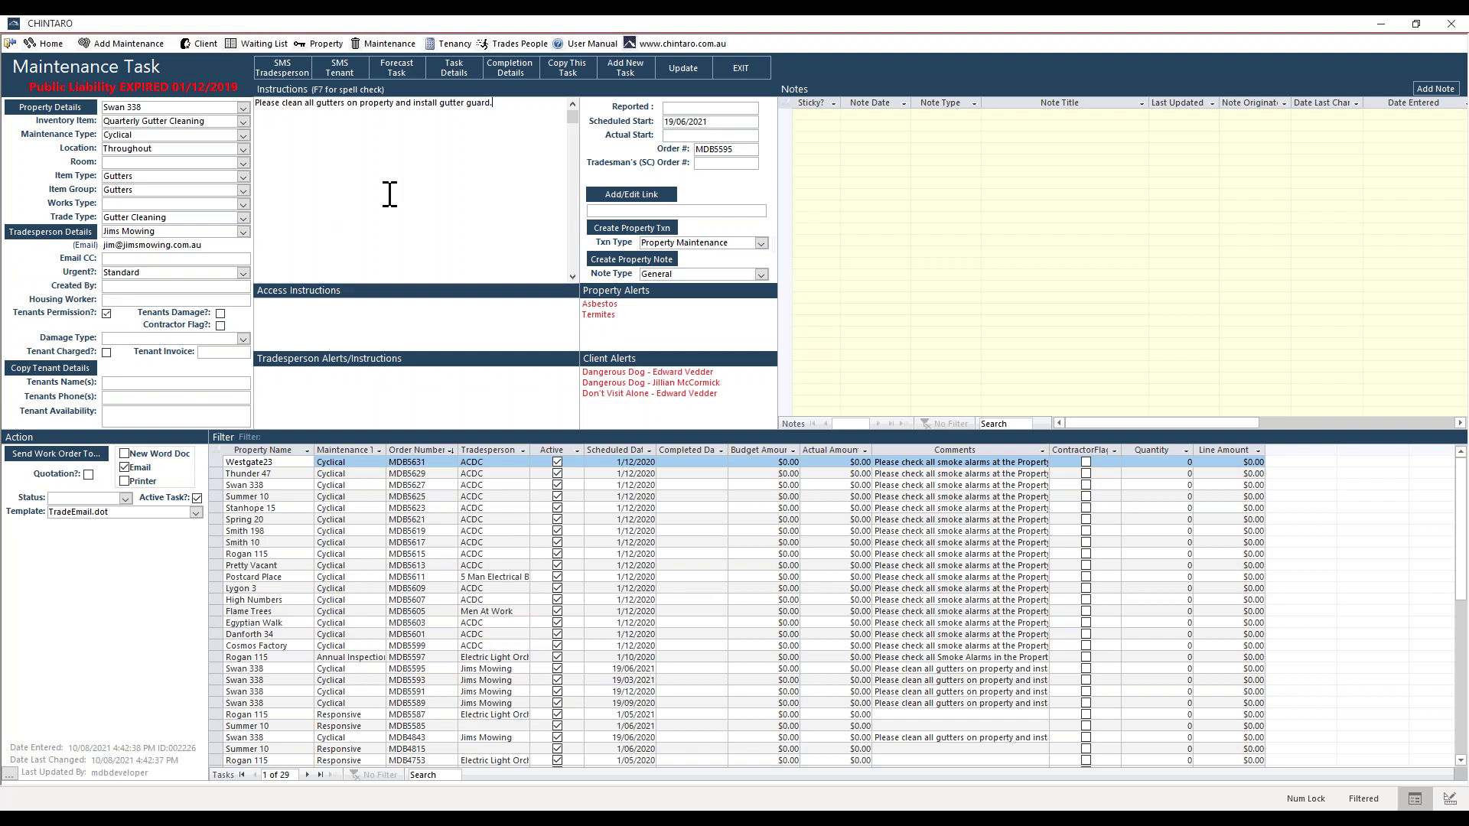
# Set the maintenance task's Reported date to 17/03/2020
pyautogui.click(677, 107)
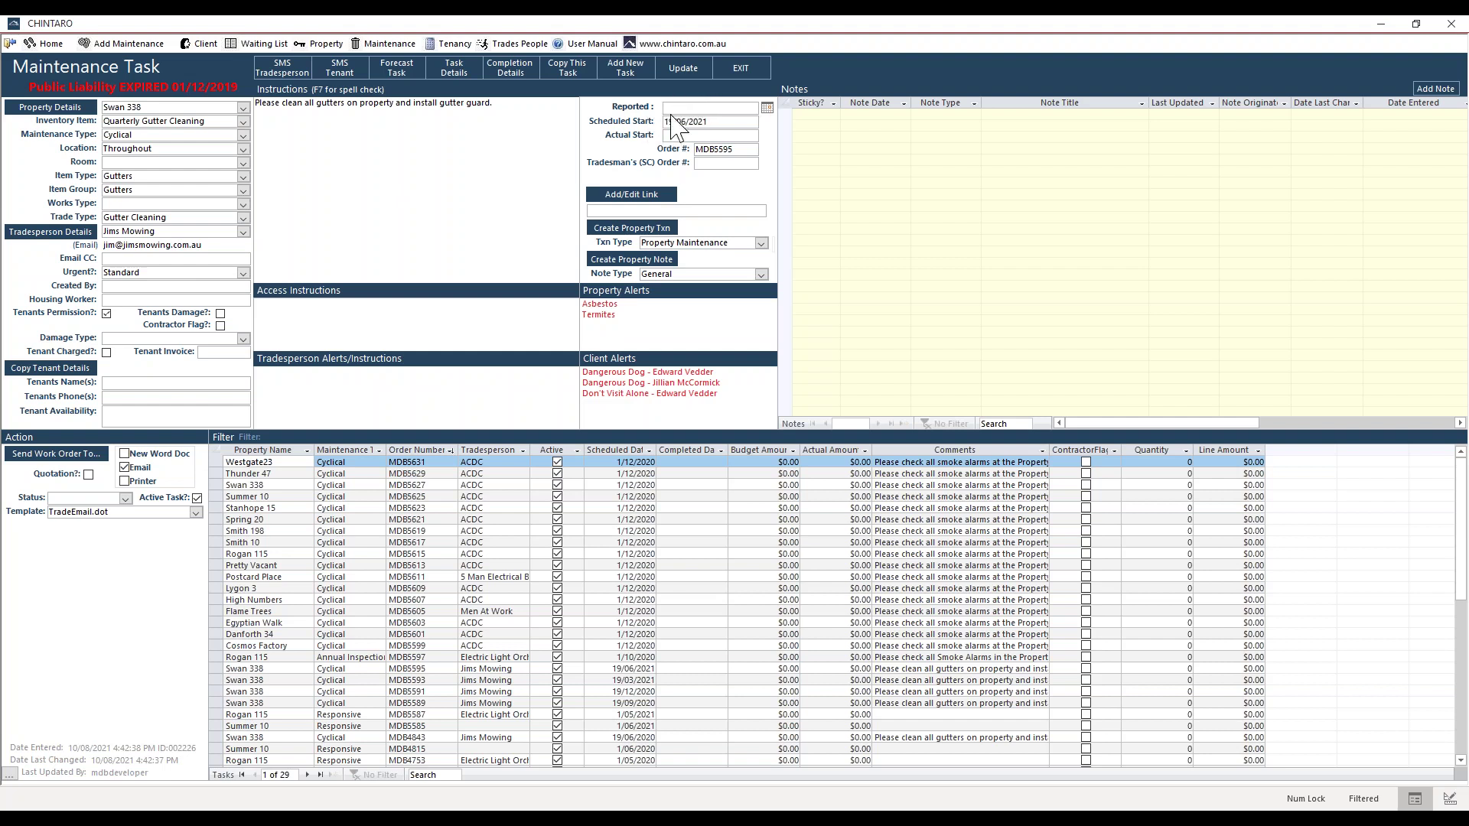
pyautogui.click(768, 109)
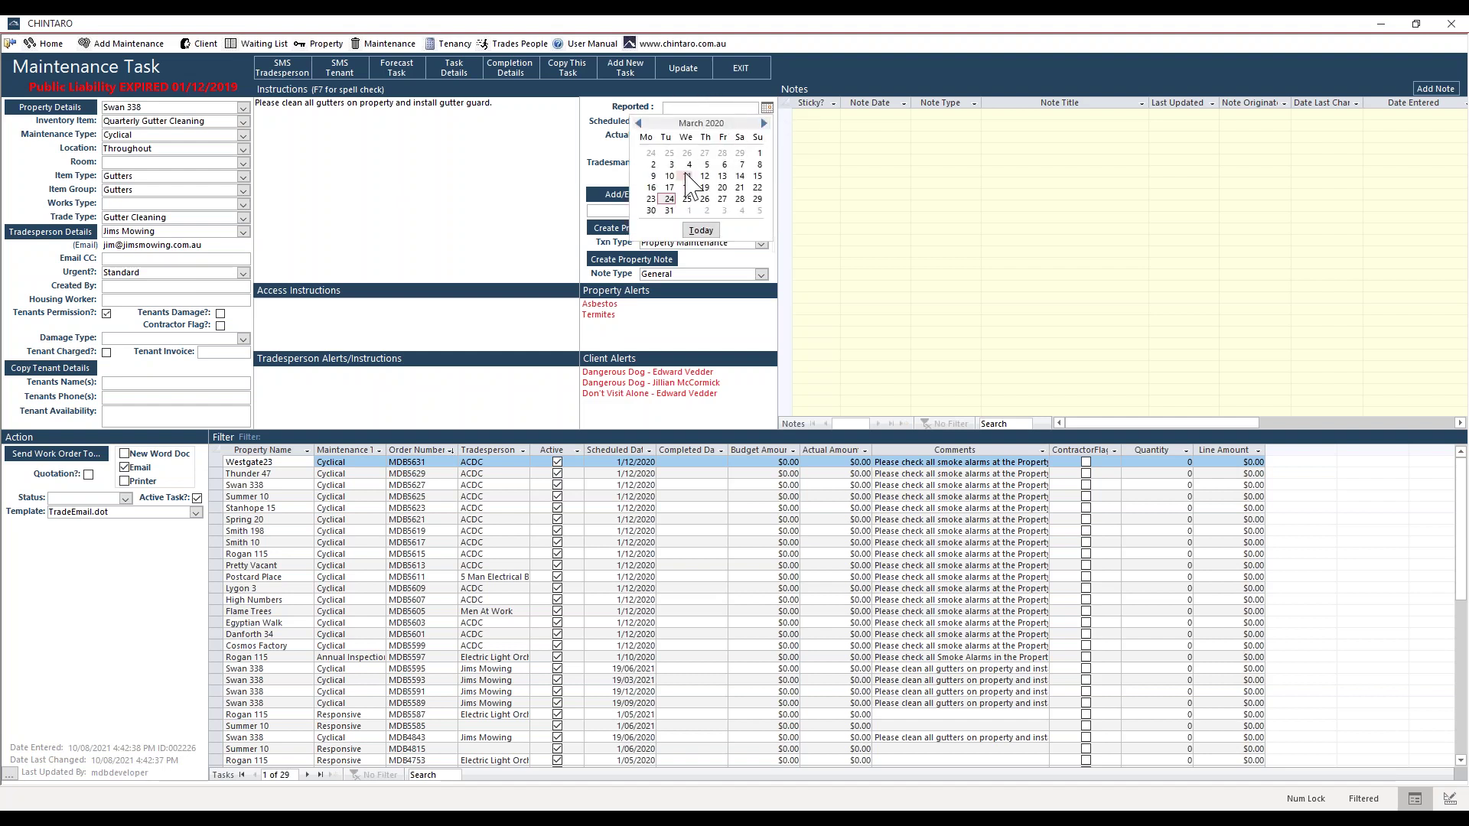
pyautogui.click(672, 187)
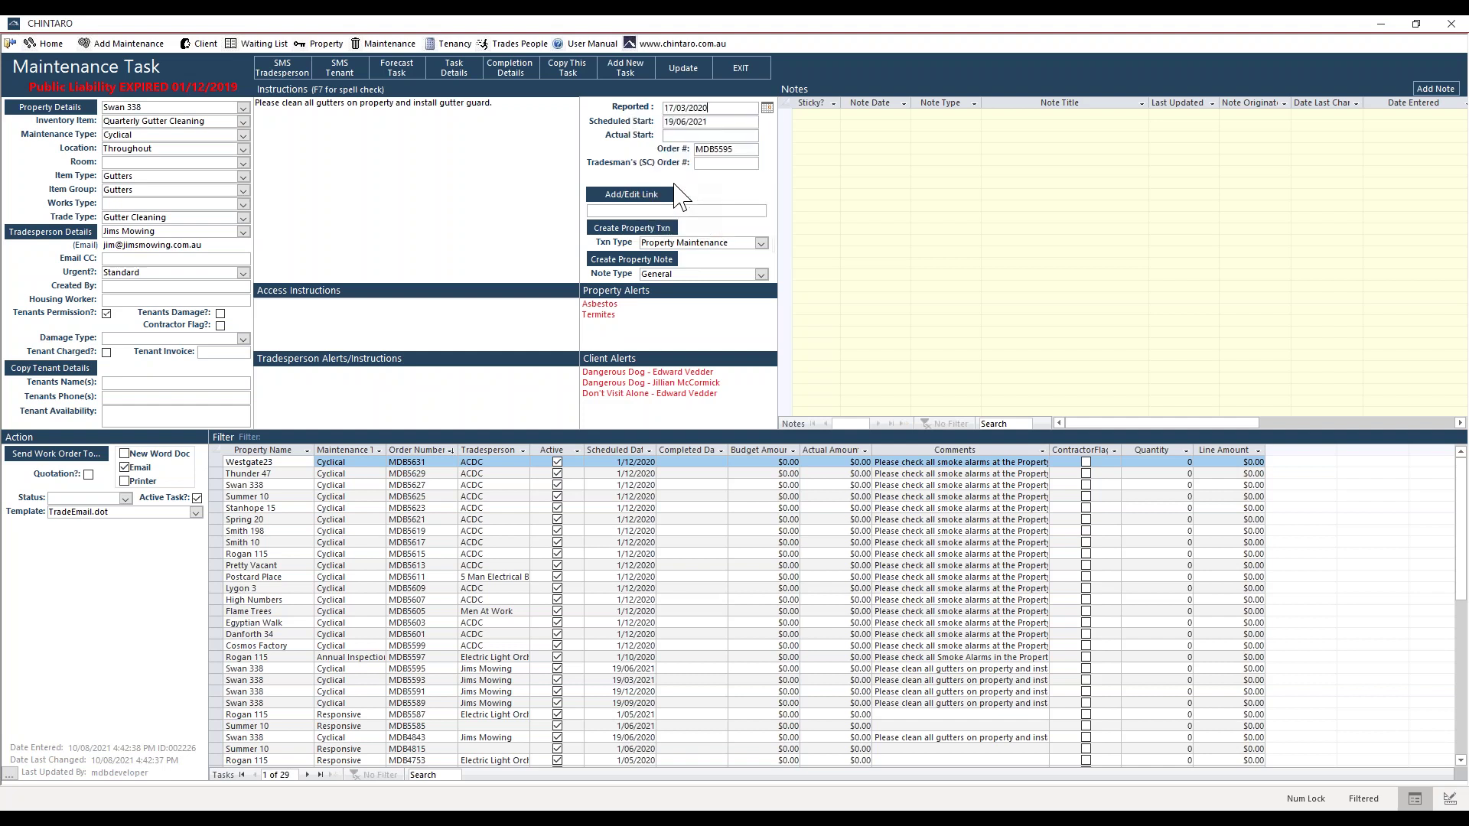
pyautogui.click(521, 170)
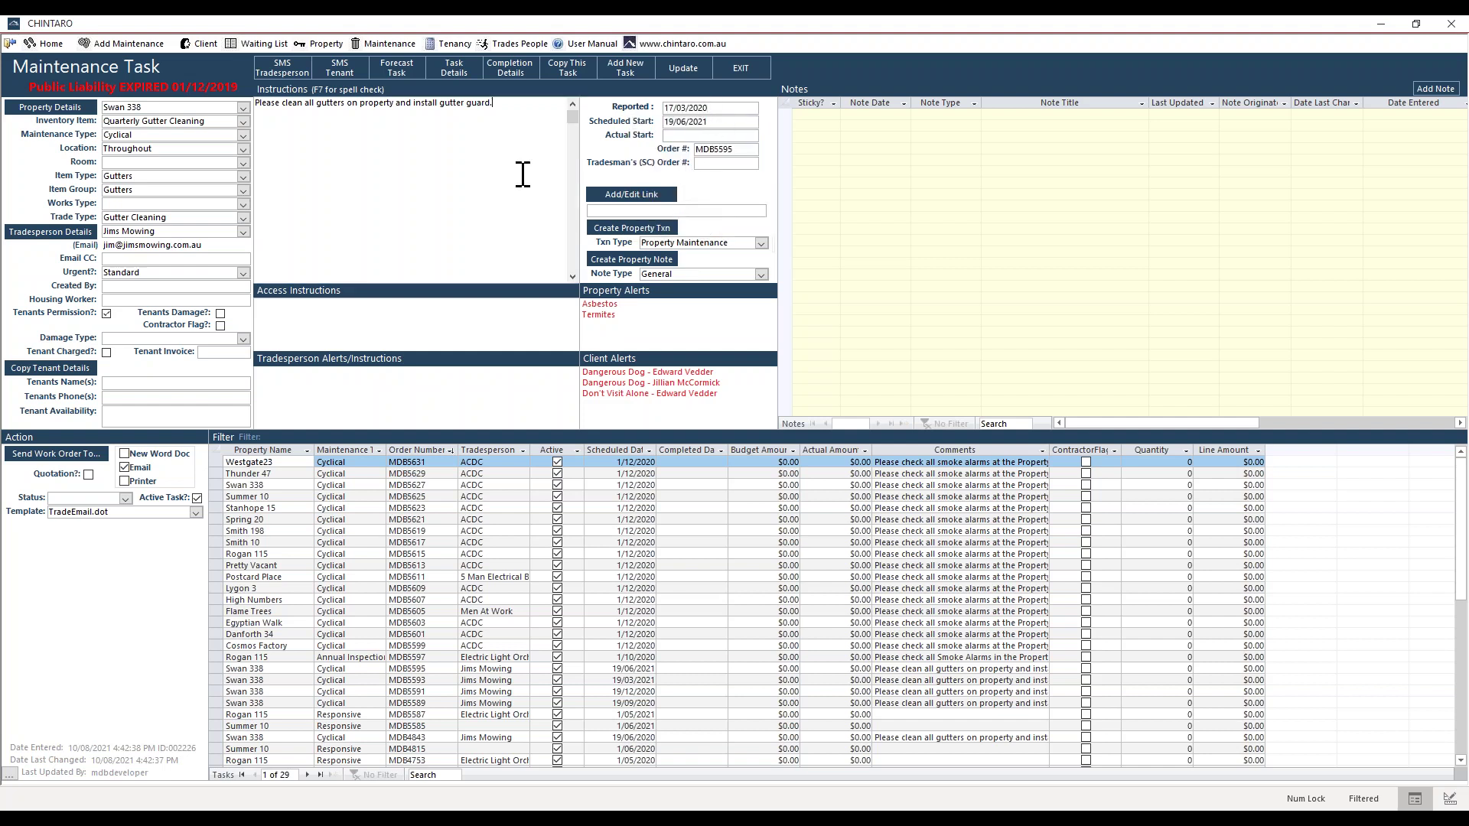
# Show the task's completion details and set the Actual Completion date to 25 March 2020
pyautogui.click(517, 85)
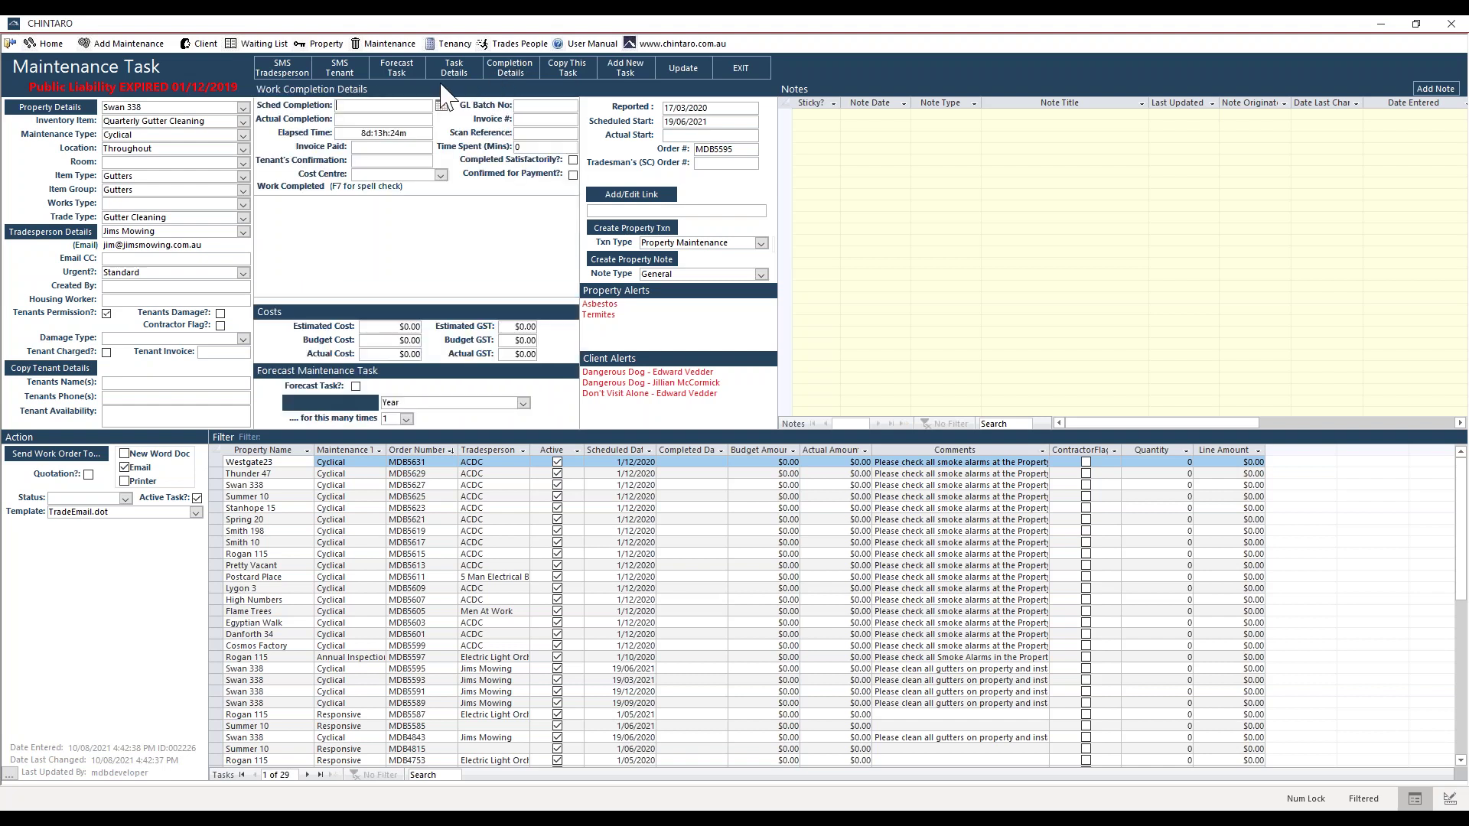
pyautogui.click(340, 120)
pyautogui.click(441, 120)
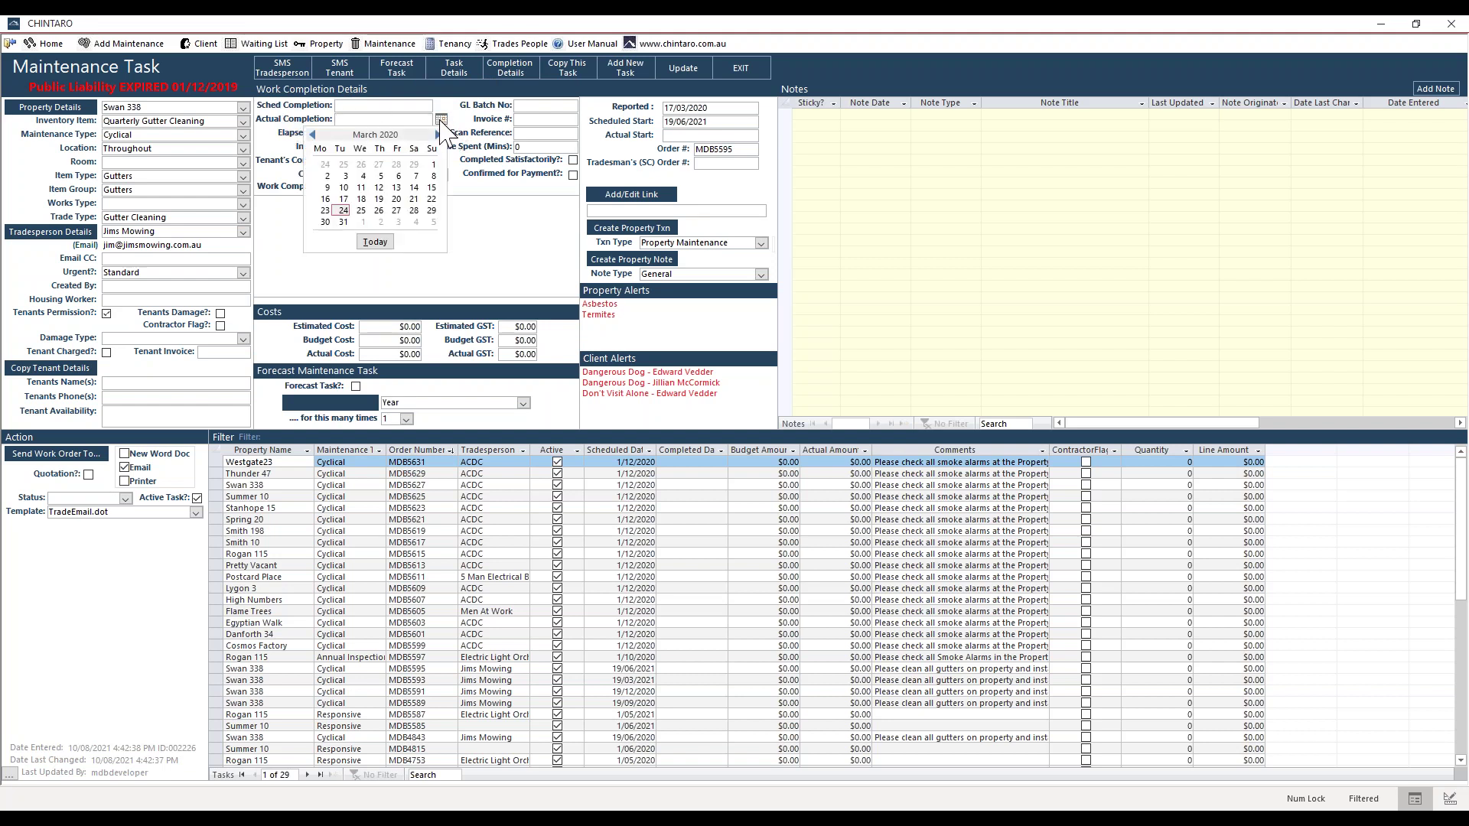
pyautogui.click(361, 210)
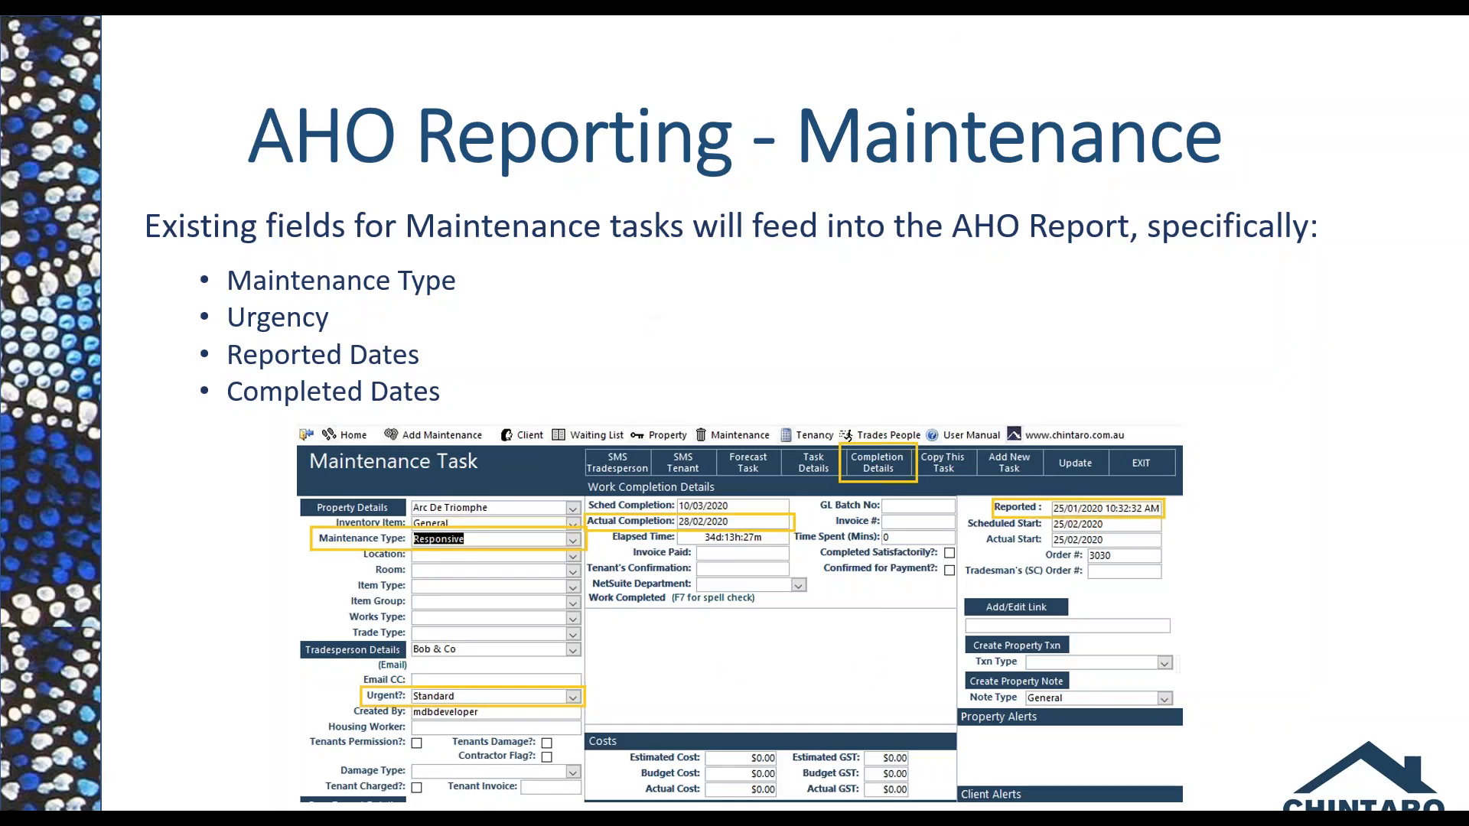
# Advance past the AHO Reporting - Maintenance slide and enlarge the browser window showing the How To Run the AHO Report article
pyautogui.press('Right')
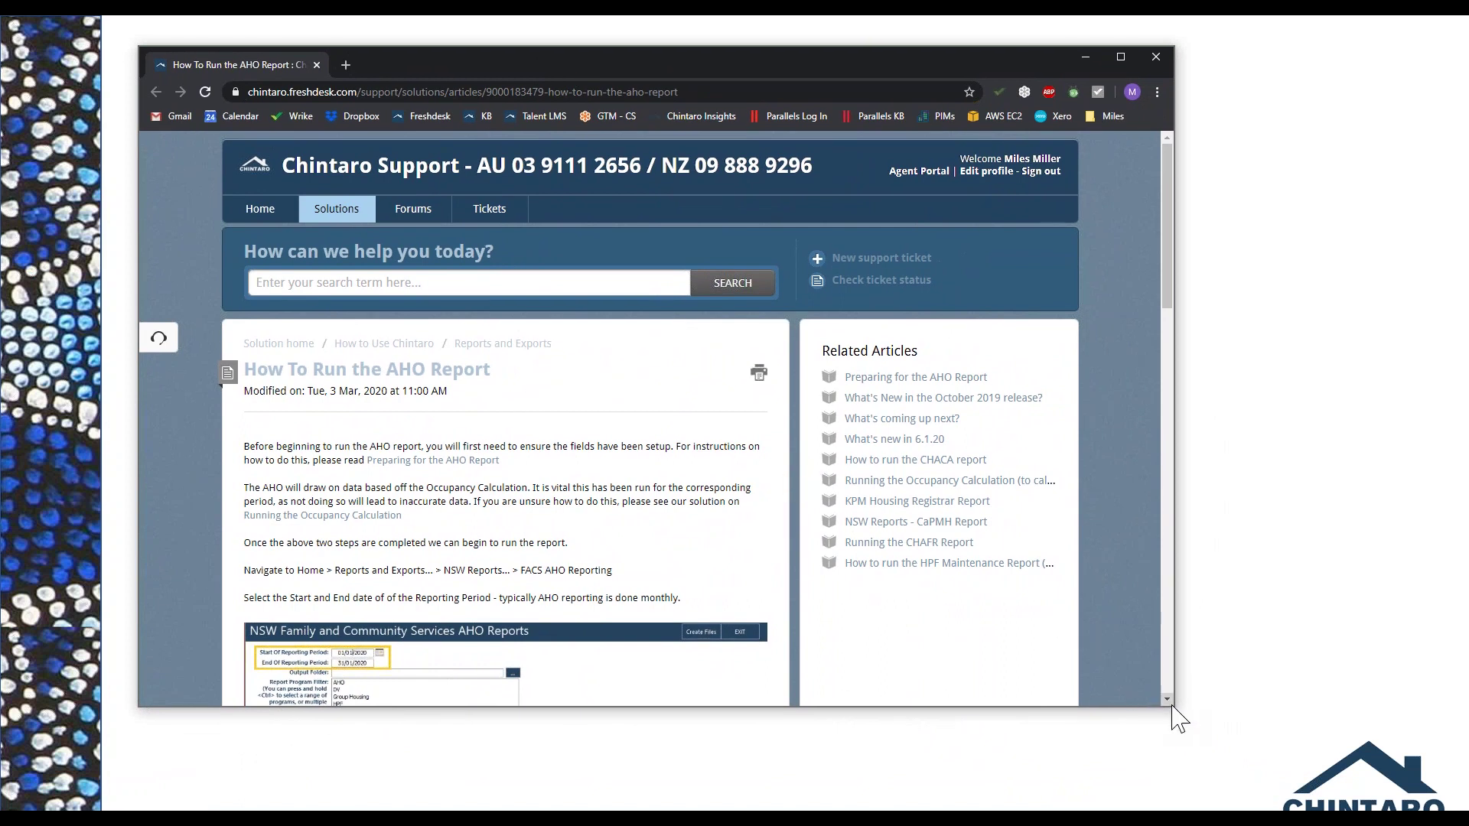
pyautogui.moveTo(1172, 706); pyautogui.dragTo(1292, 776)
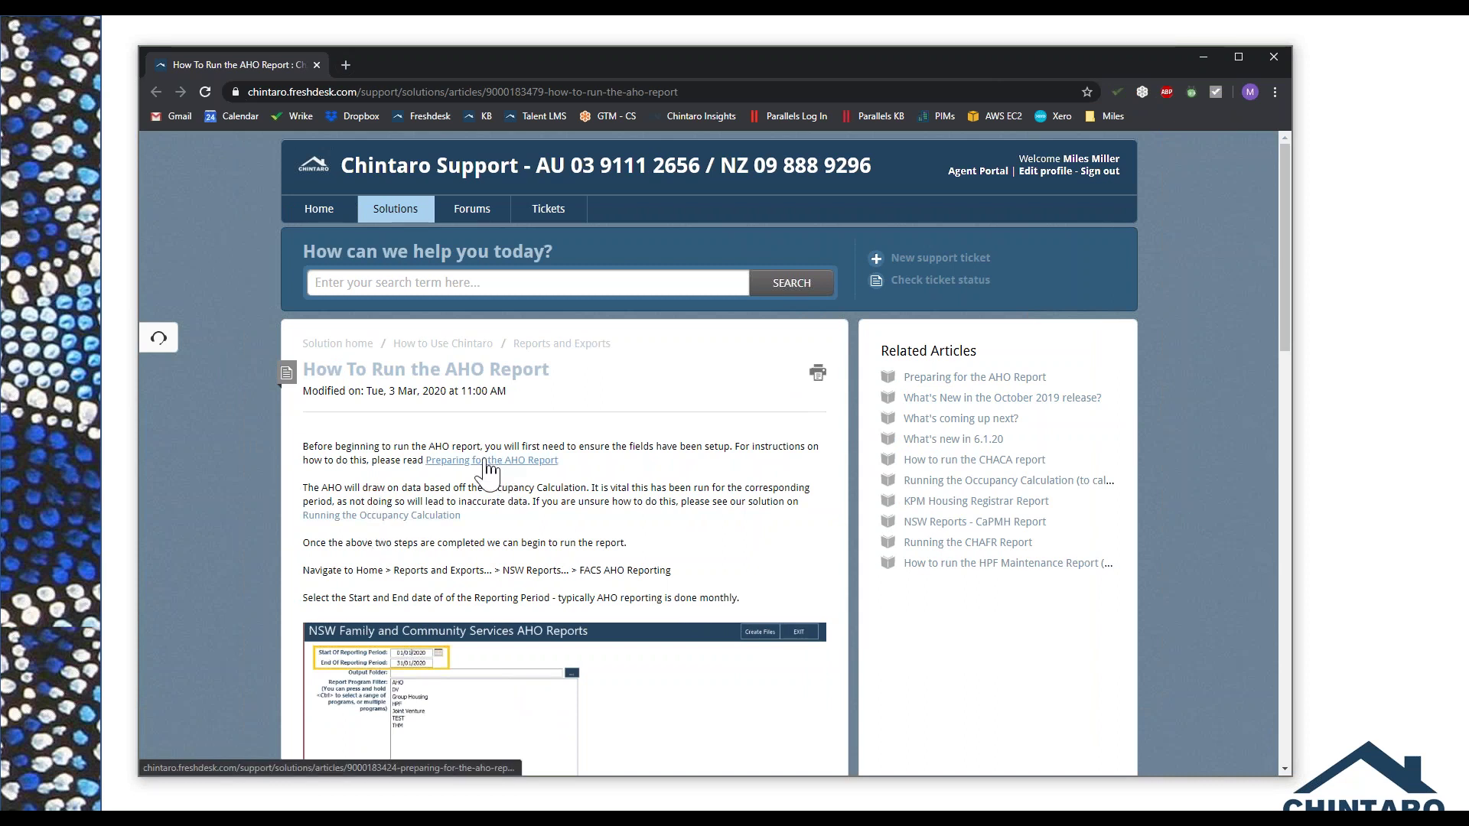
pyautogui.scroll(-1, 487, 469)
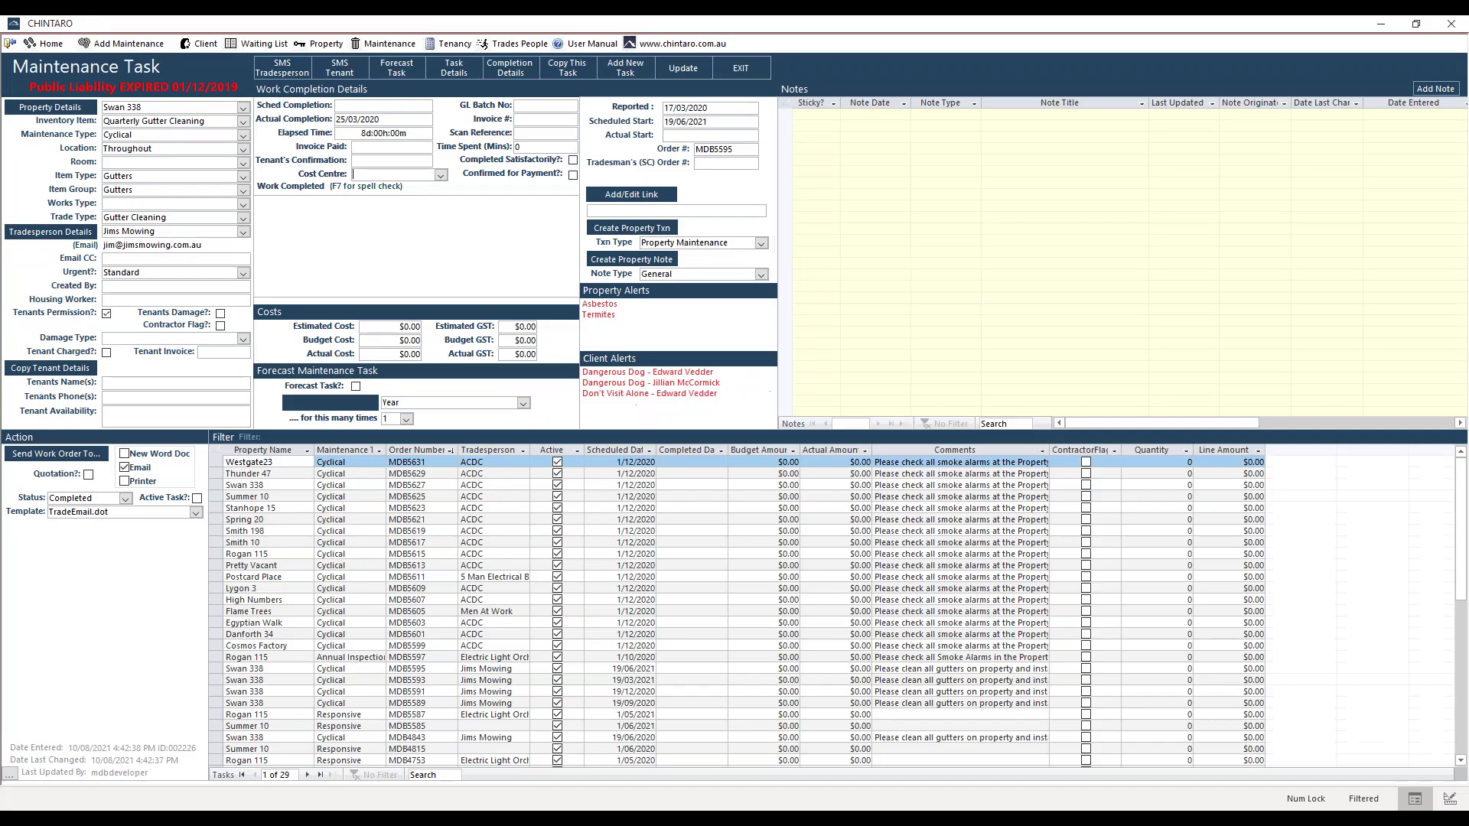
# Return to Chintaro, open Occupancy Calculation from Reports and Exports, and examine the existing calculations starting 01/01/2020
pyautogui.click(49, 44)
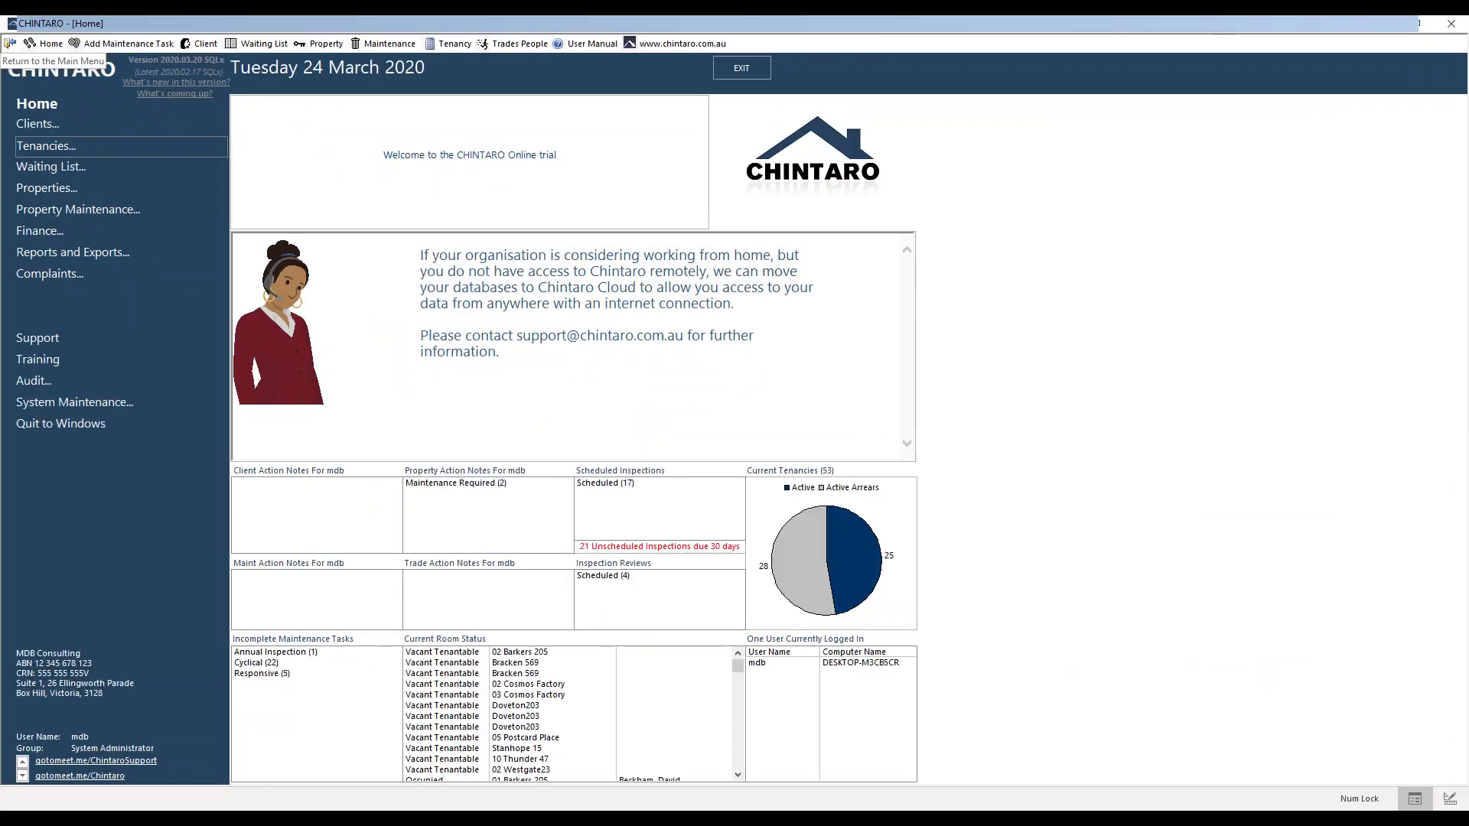
pyautogui.click(46, 259)
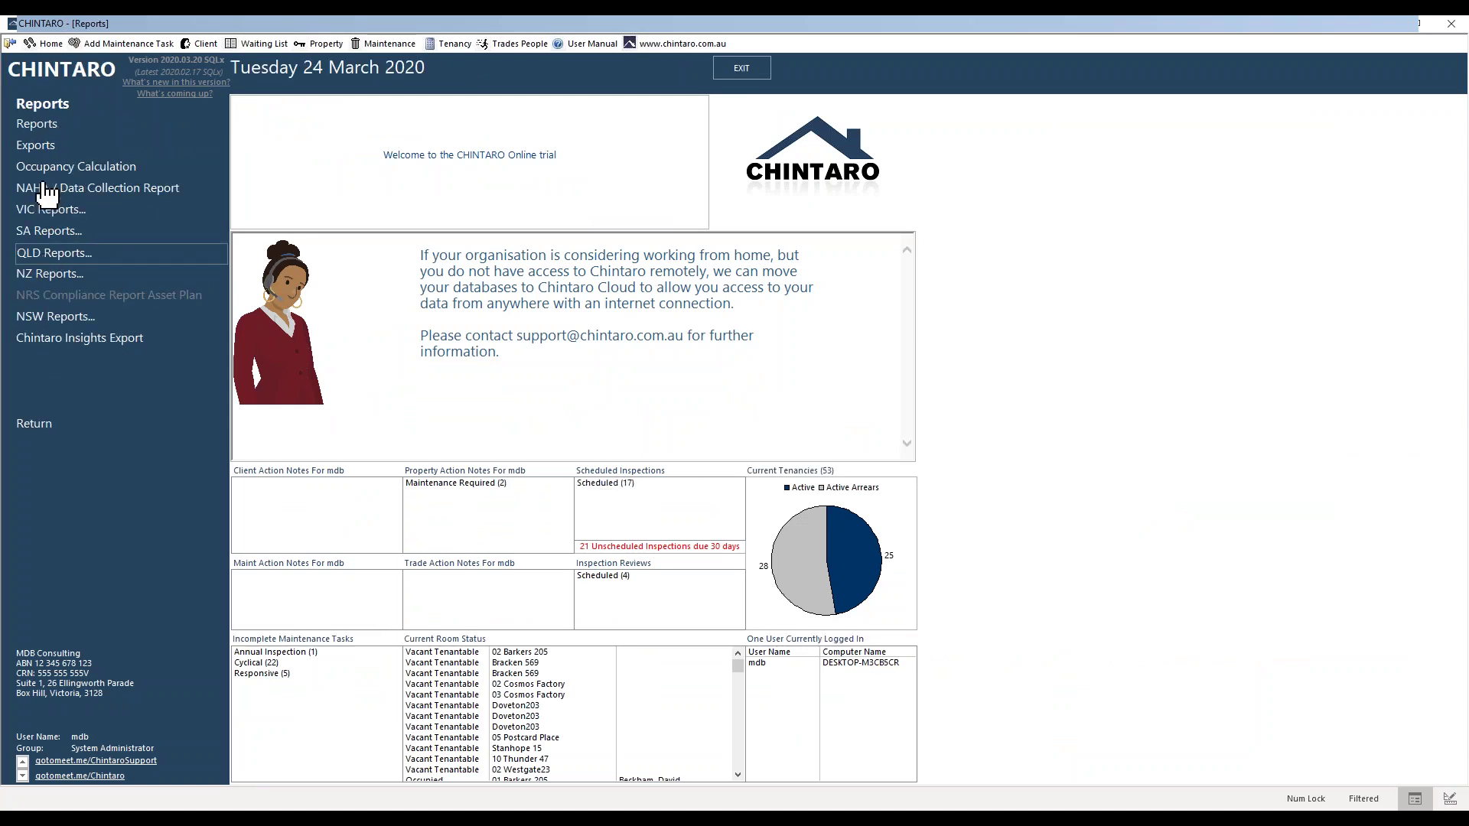
pyautogui.click(10, 43)
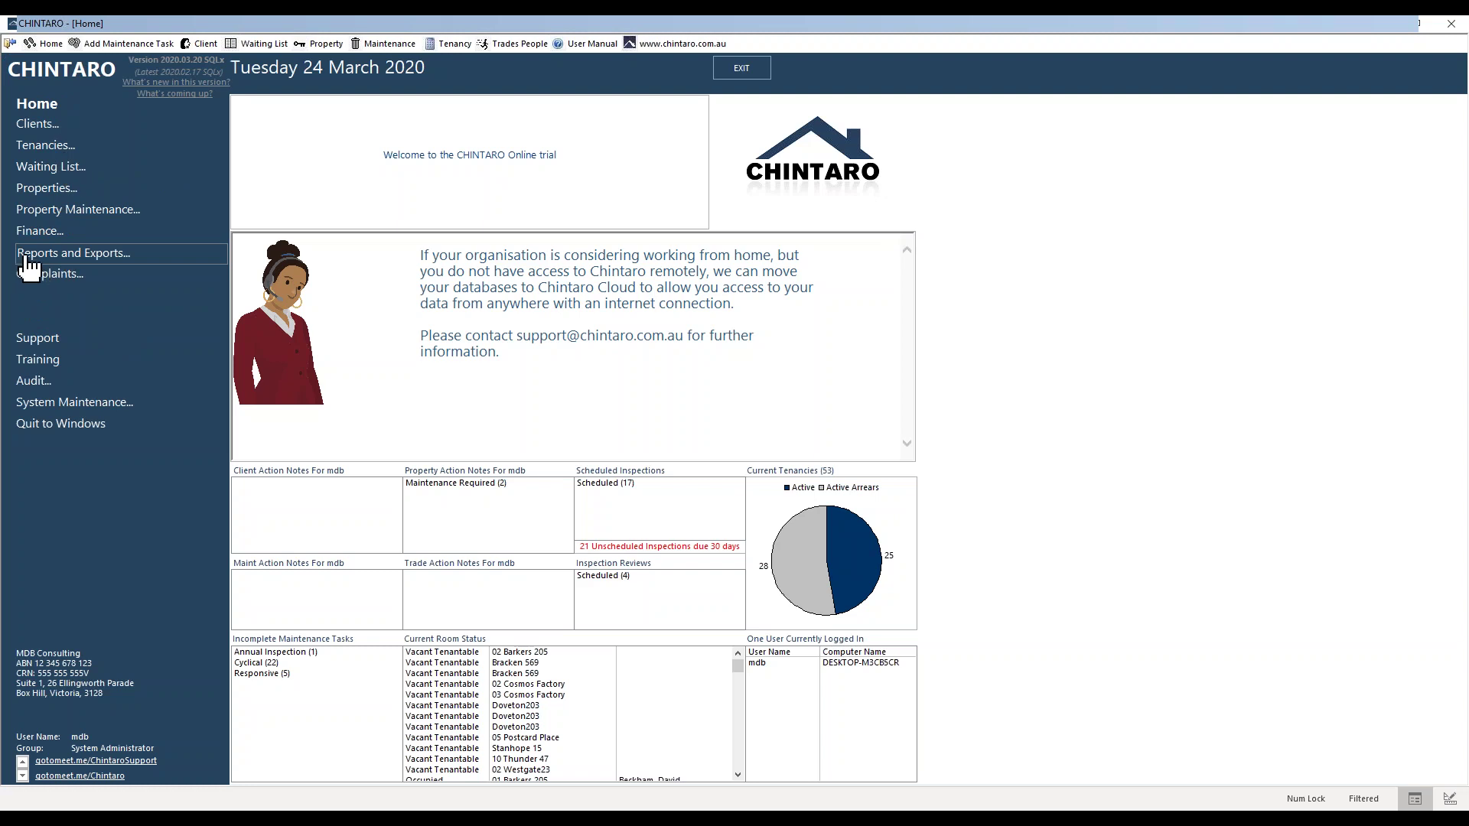
pyautogui.click(123, 260)
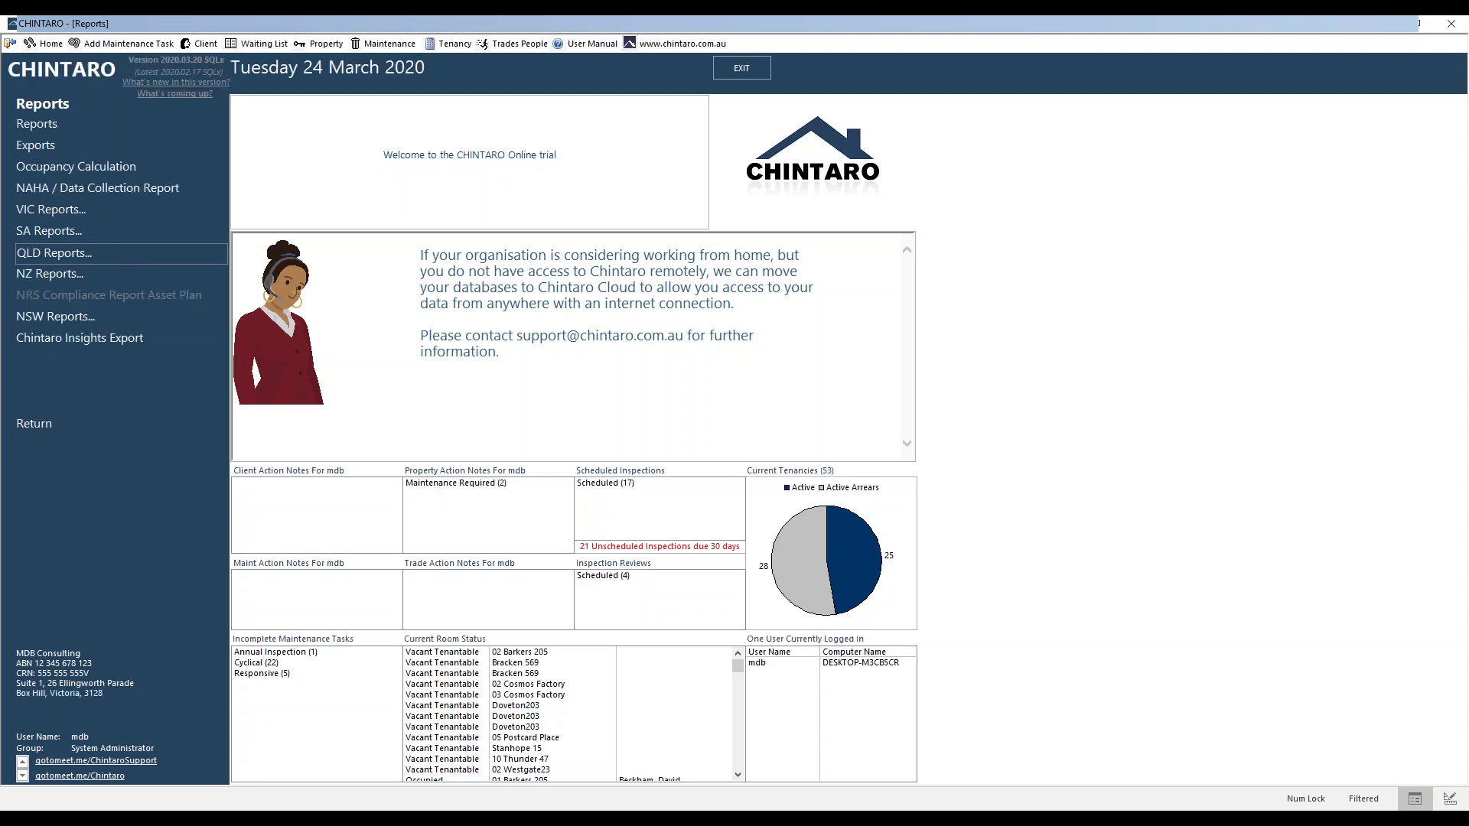
pyautogui.click(66, 169)
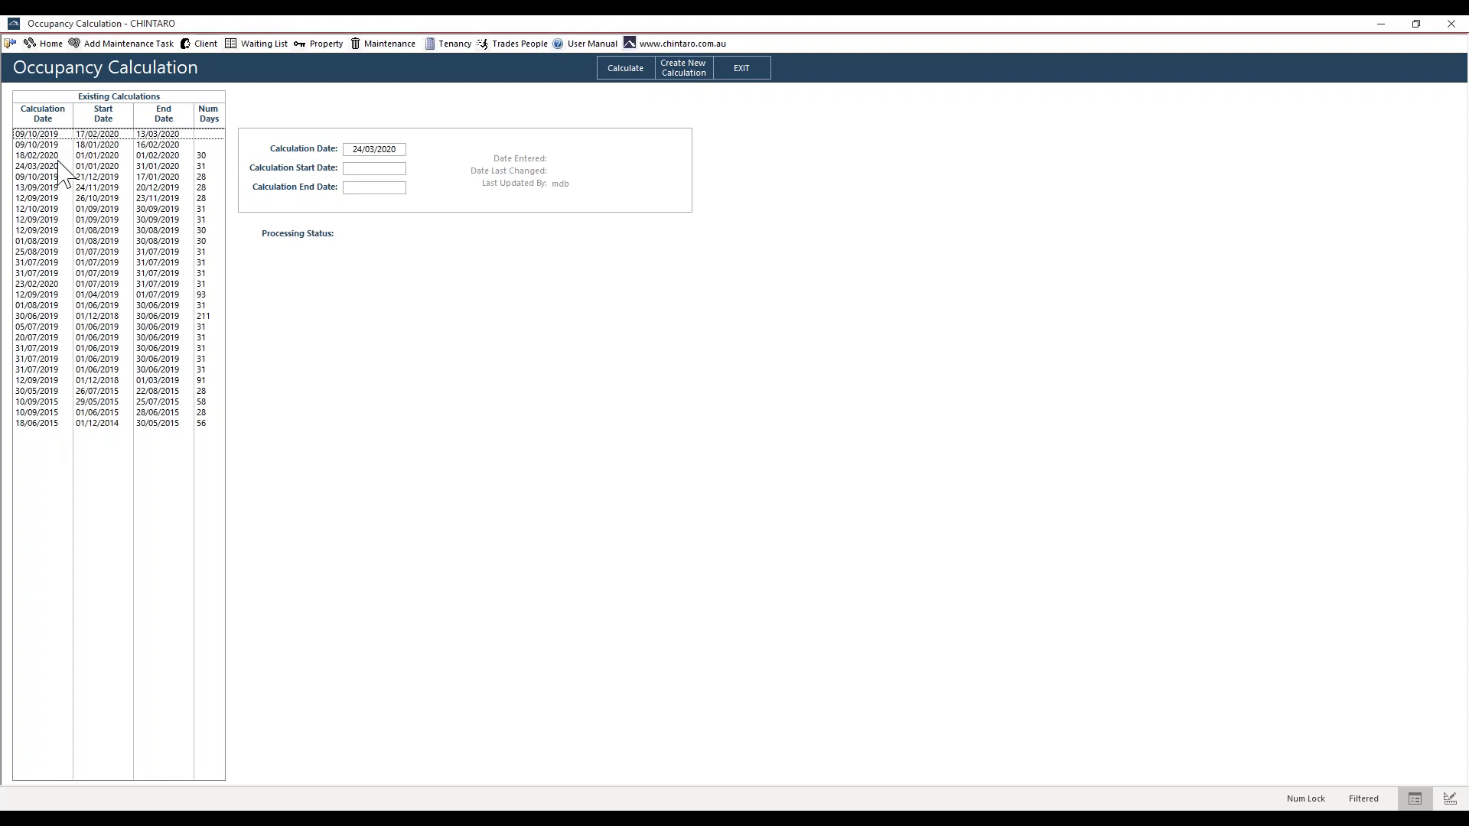
pyautogui.click(105, 157)
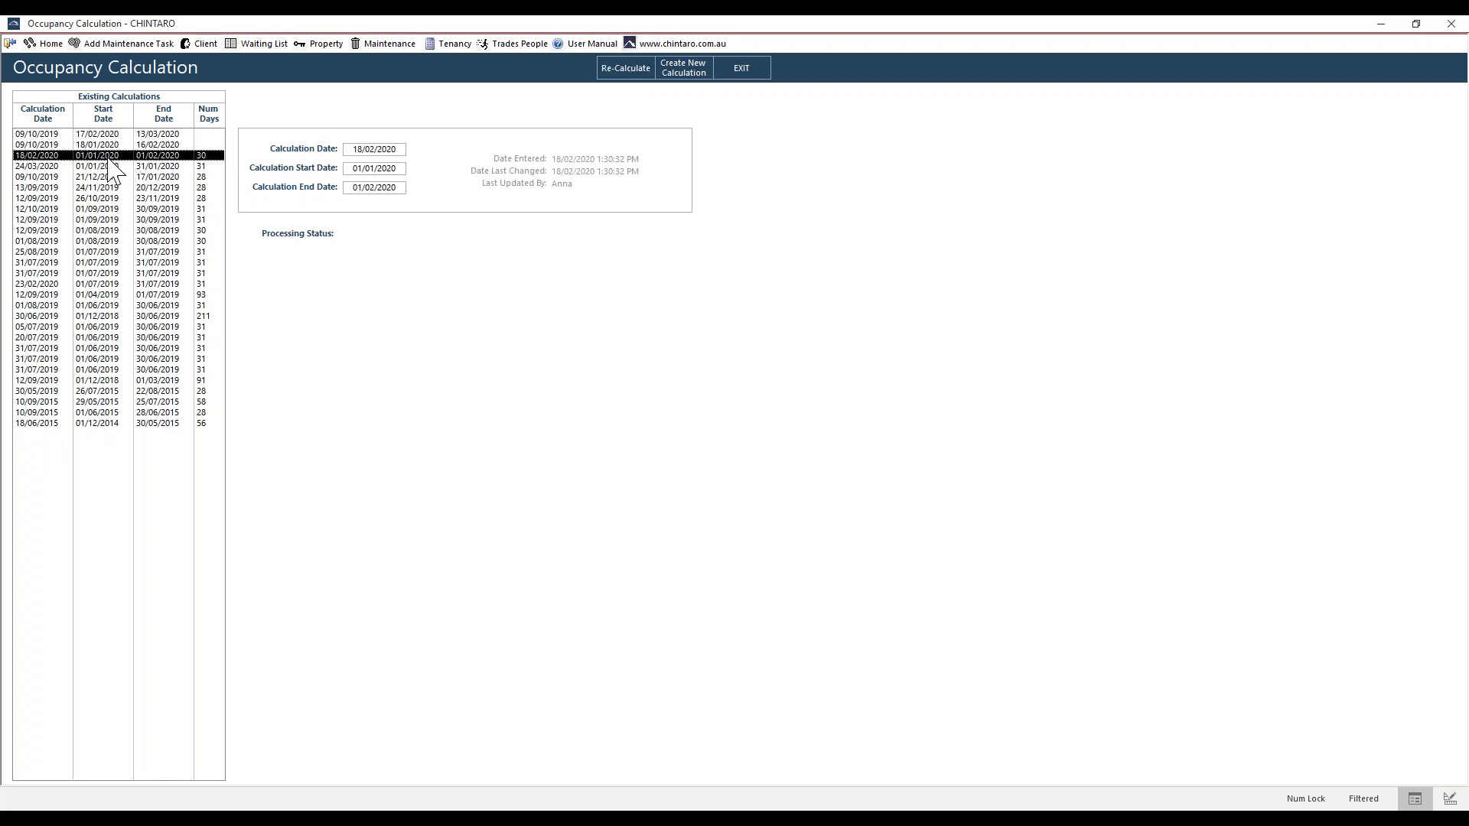
pyautogui.click(111, 166)
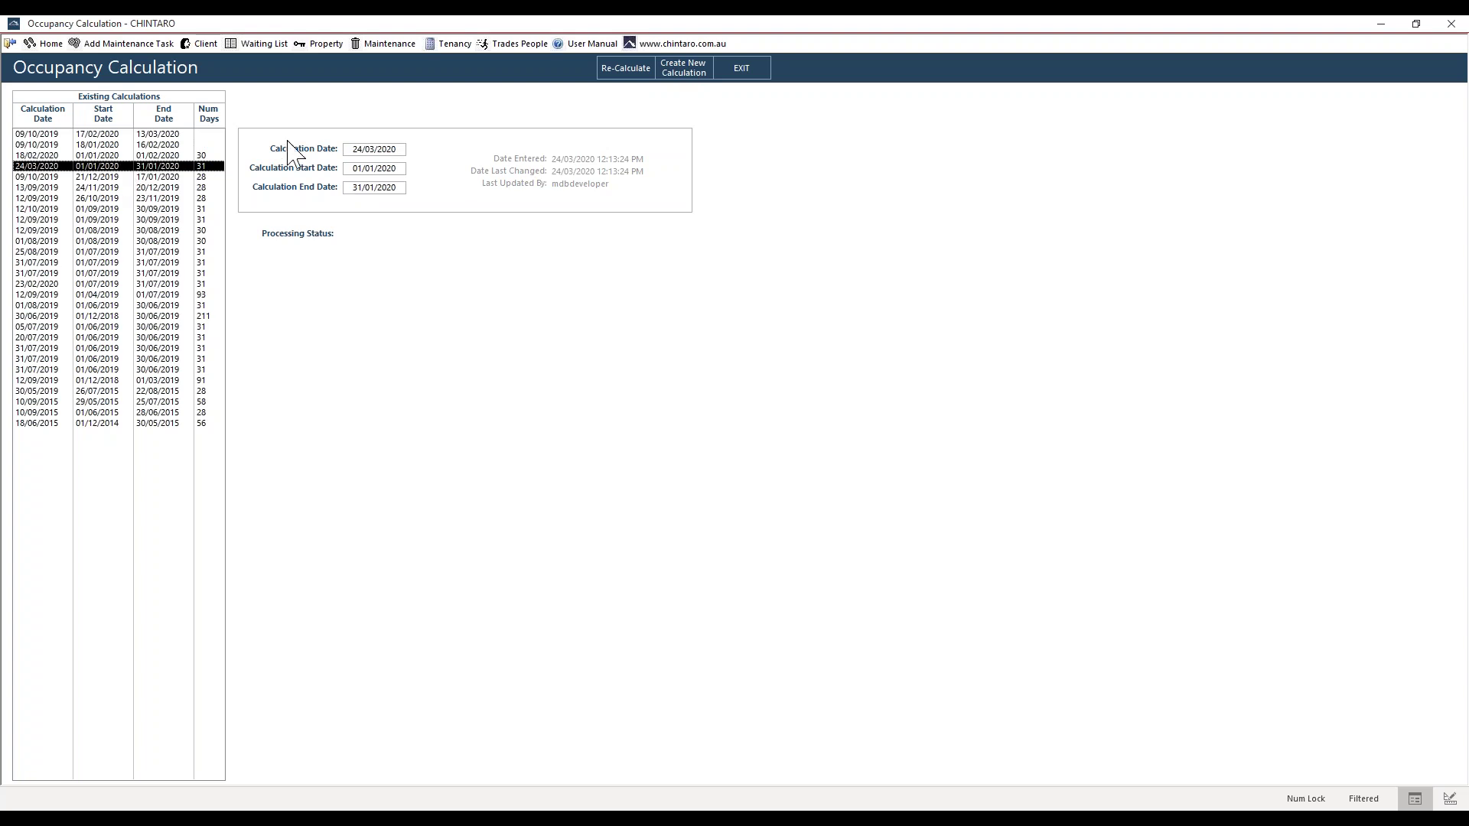
# Create a new occupancy calculation with a Calculation Start Date of 01/02/2020
pyautogui.click(683, 73)
pyautogui.click(380, 168)
pyautogui.click(414, 168)
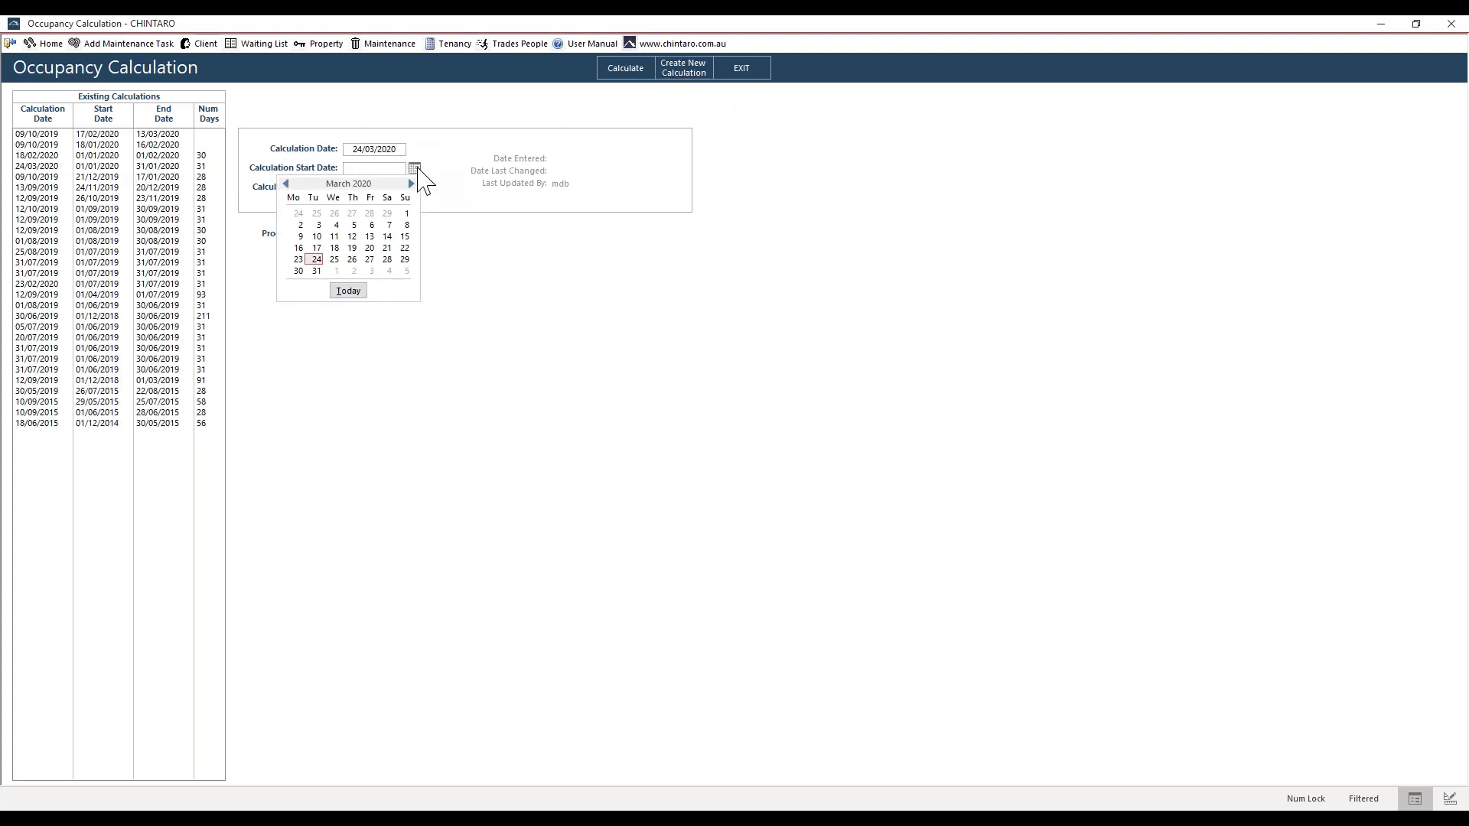
pyautogui.click(287, 184)
pyautogui.click(390, 216)
# Set the Calculation End Date to 29/02/2020 and run the occupancy calculation
pyautogui.click(388, 187)
pyautogui.click(414, 188)
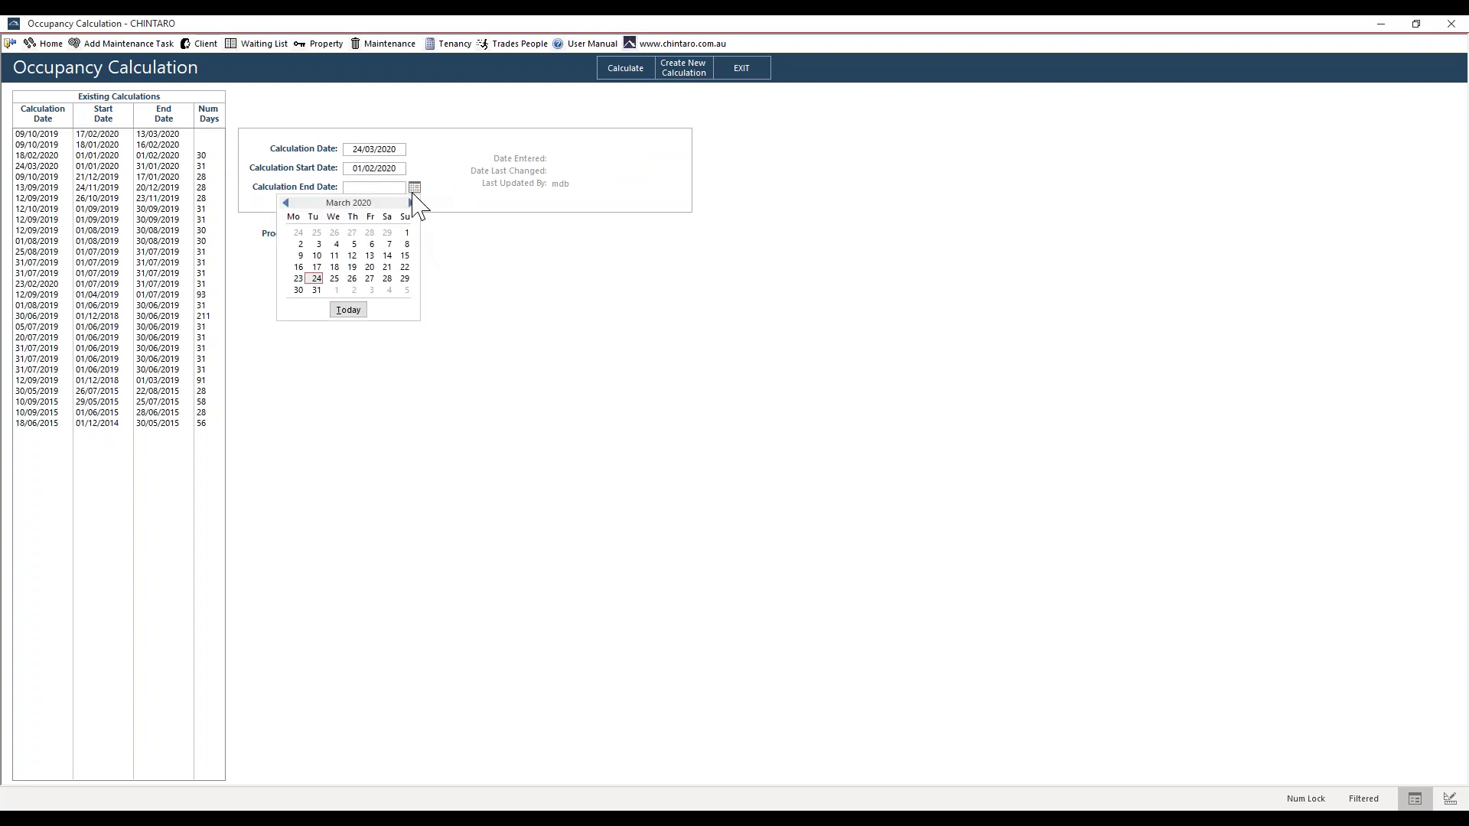
pyautogui.click(386, 234)
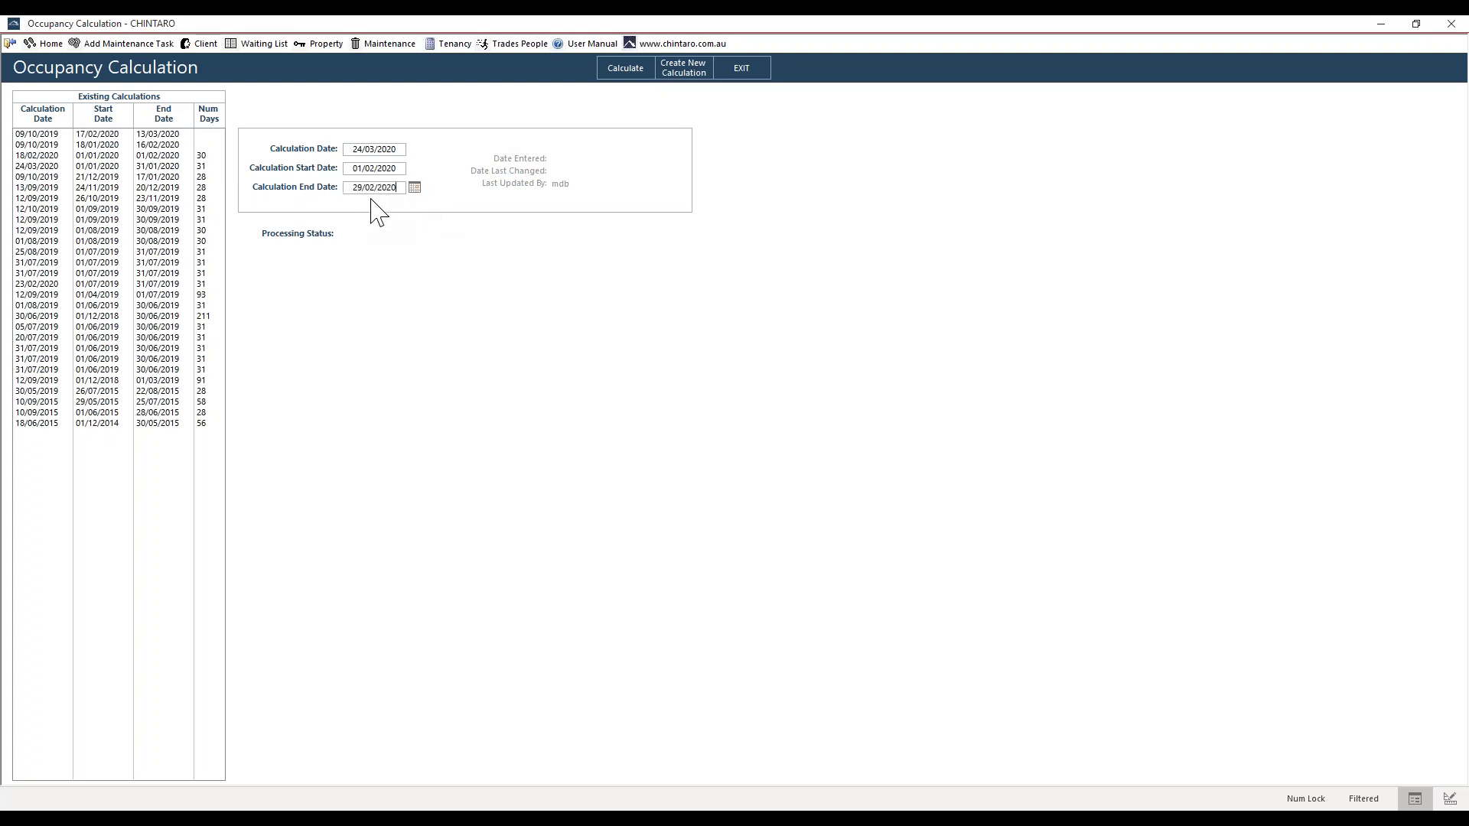
pyautogui.click(634, 72)
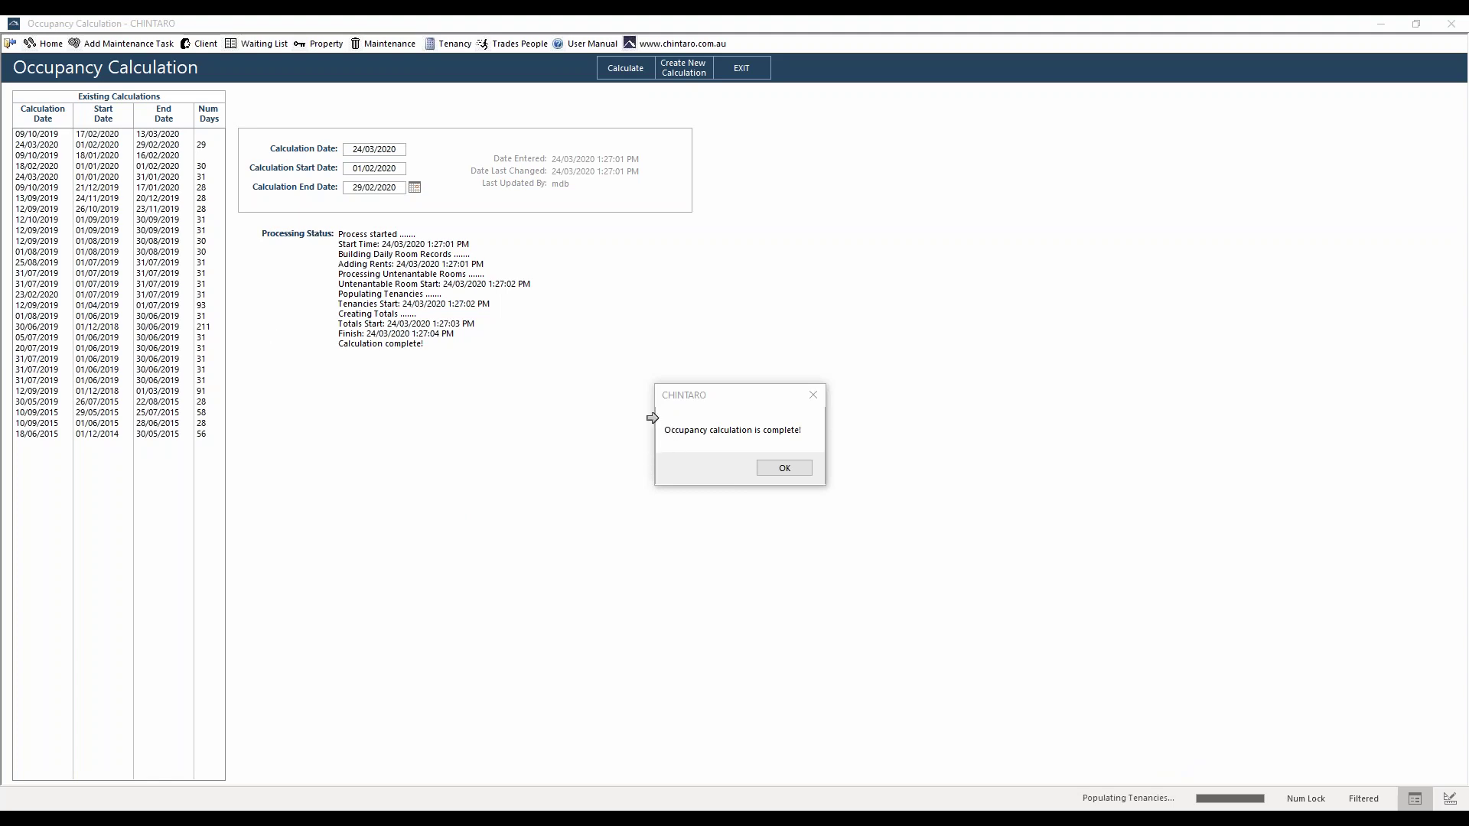
pyautogui.click(774, 468)
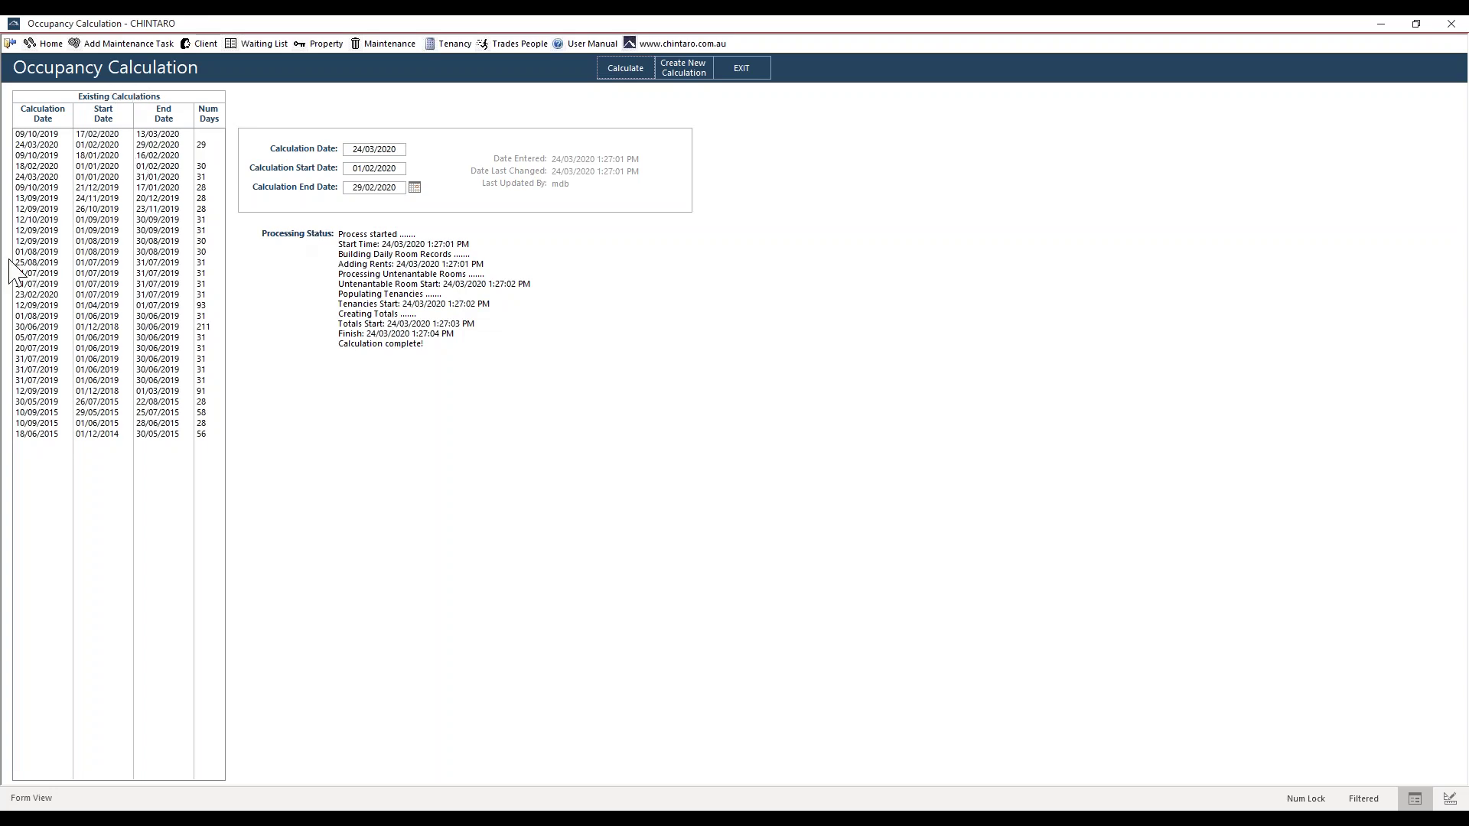
# Leave the occupancy calculation and open FACS AHO Reporting among the NSW reports
pyautogui.moveTo(965, 132); pyautogui.dragTo(984, 78)
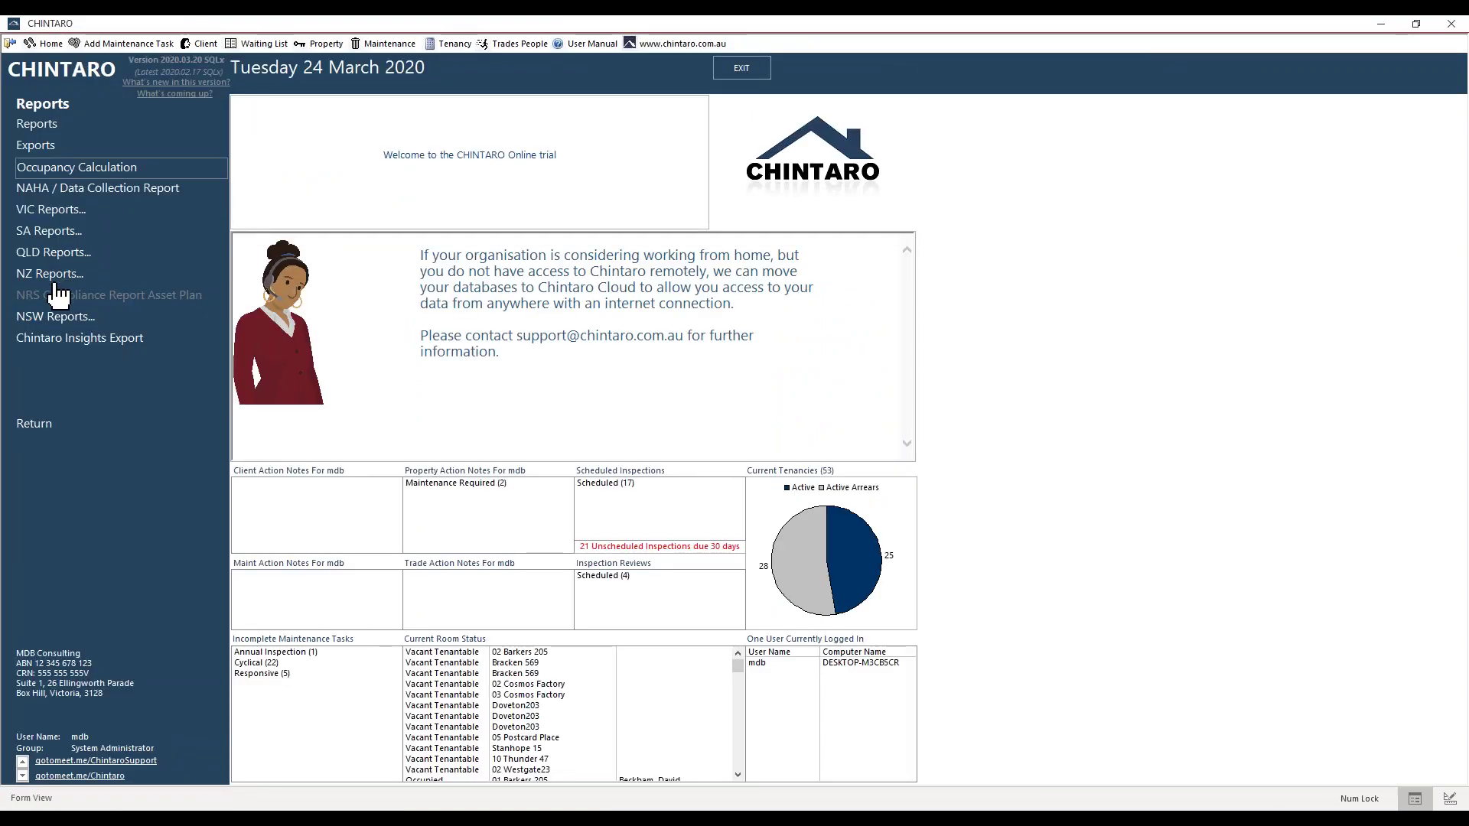
pyautogui.click(27, 318)
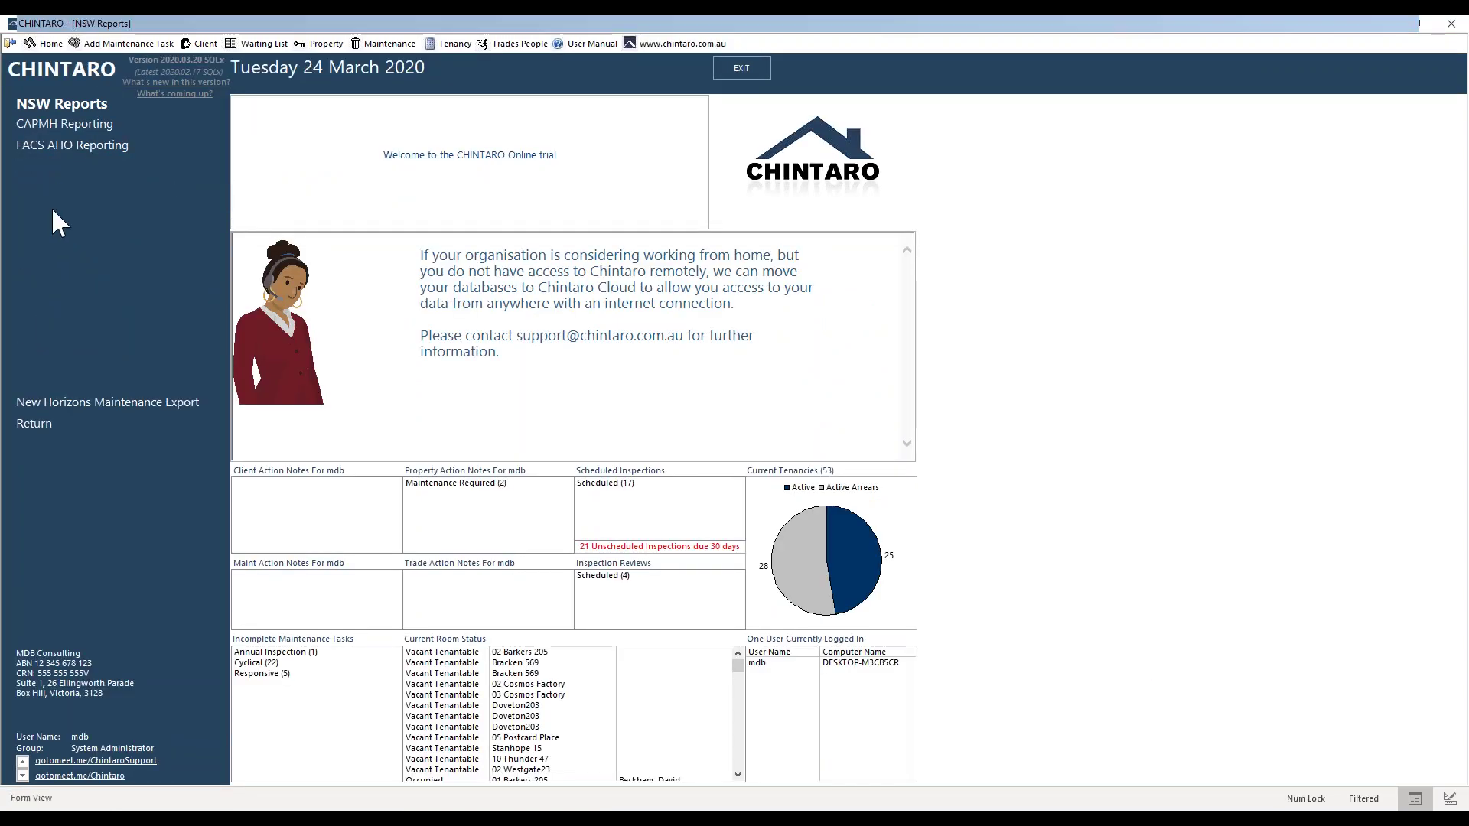
pyautogui.click(90, 161)
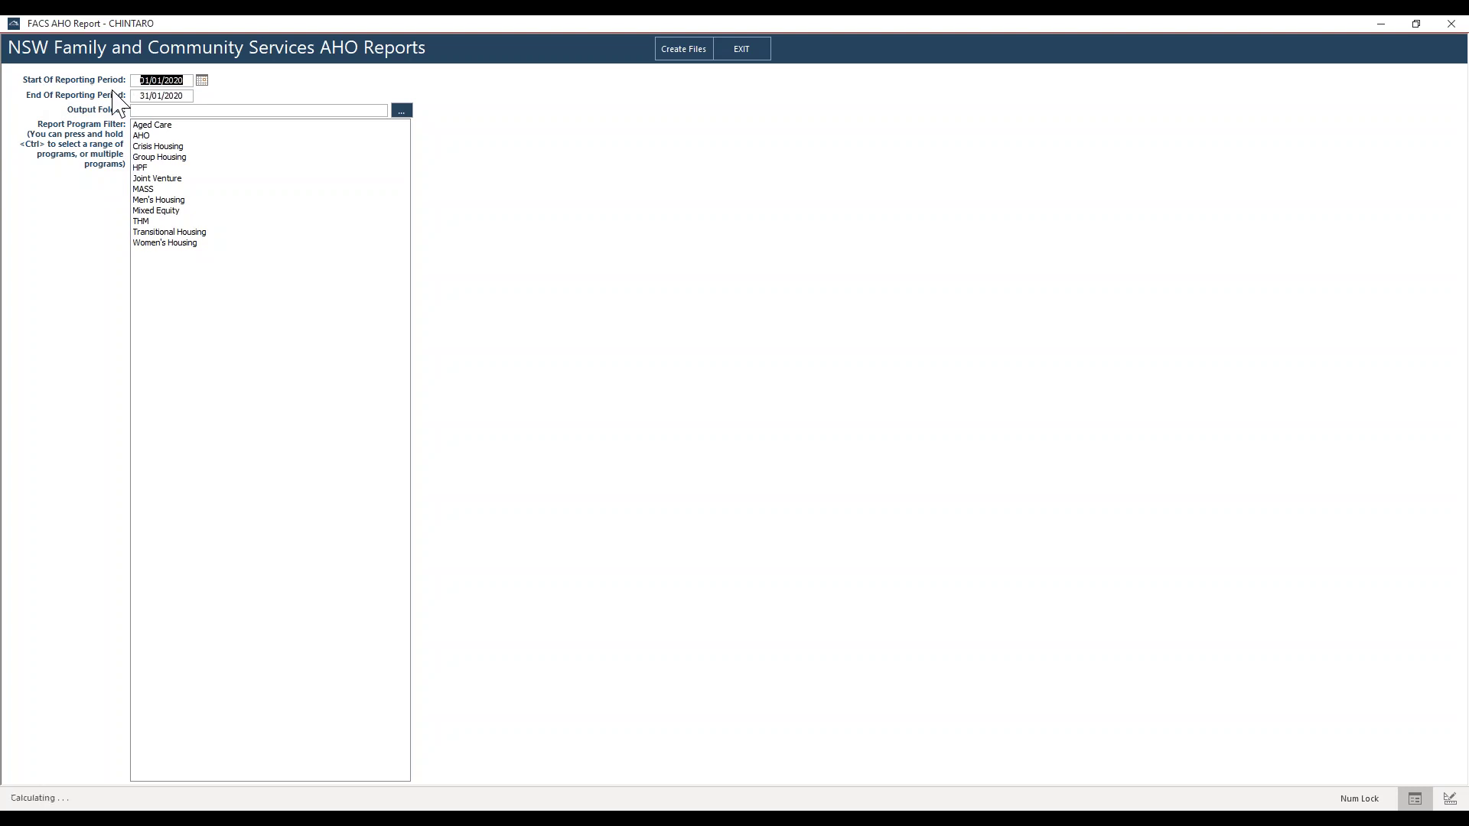
# Set the AHO report's reporting period to start on 01/02/2020 and end on 29/02/2020
pyautogui.click(202, 81)
pyautogui.click(200, 97)
pyautogui.click(176, 125)
pyautogui.click(180, 97)
pyautogui.click(202, 95)
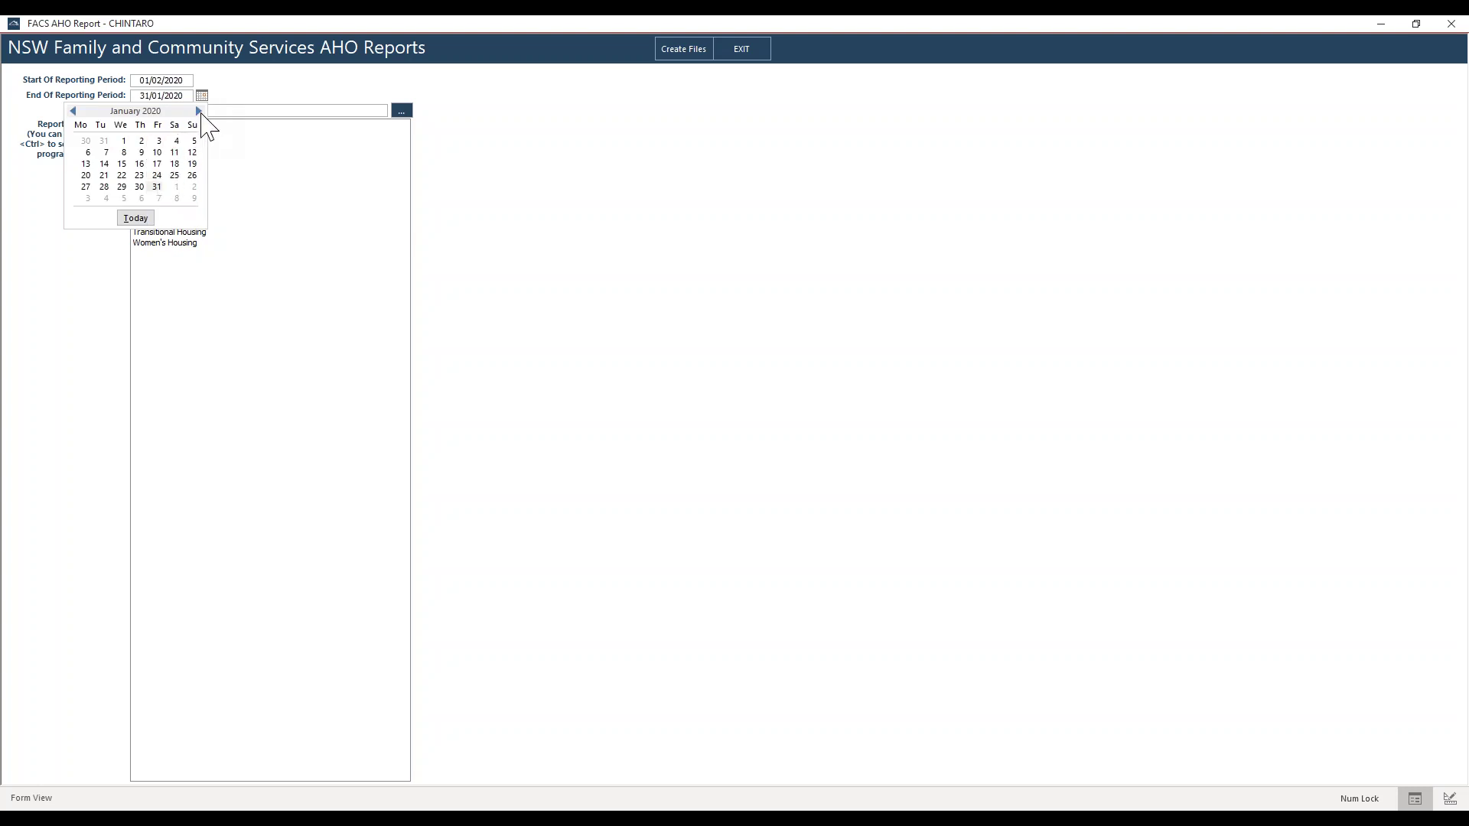
pyautogui.click(199, 111)
pyautogui.click(175, 187)
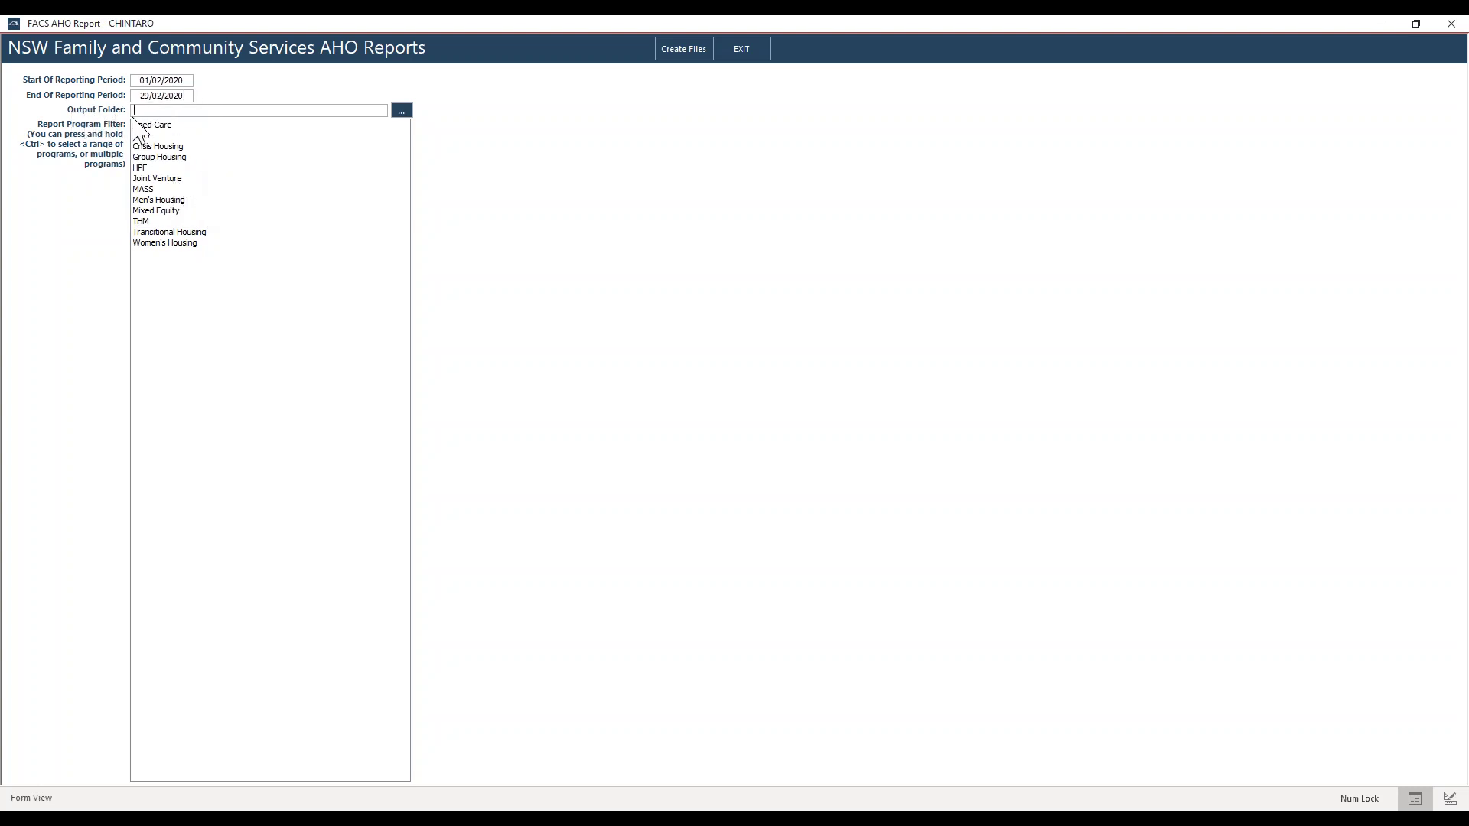
# Choose the Desktop folder as the output folder for the AHO report files
pyautogui.click(402, 111)
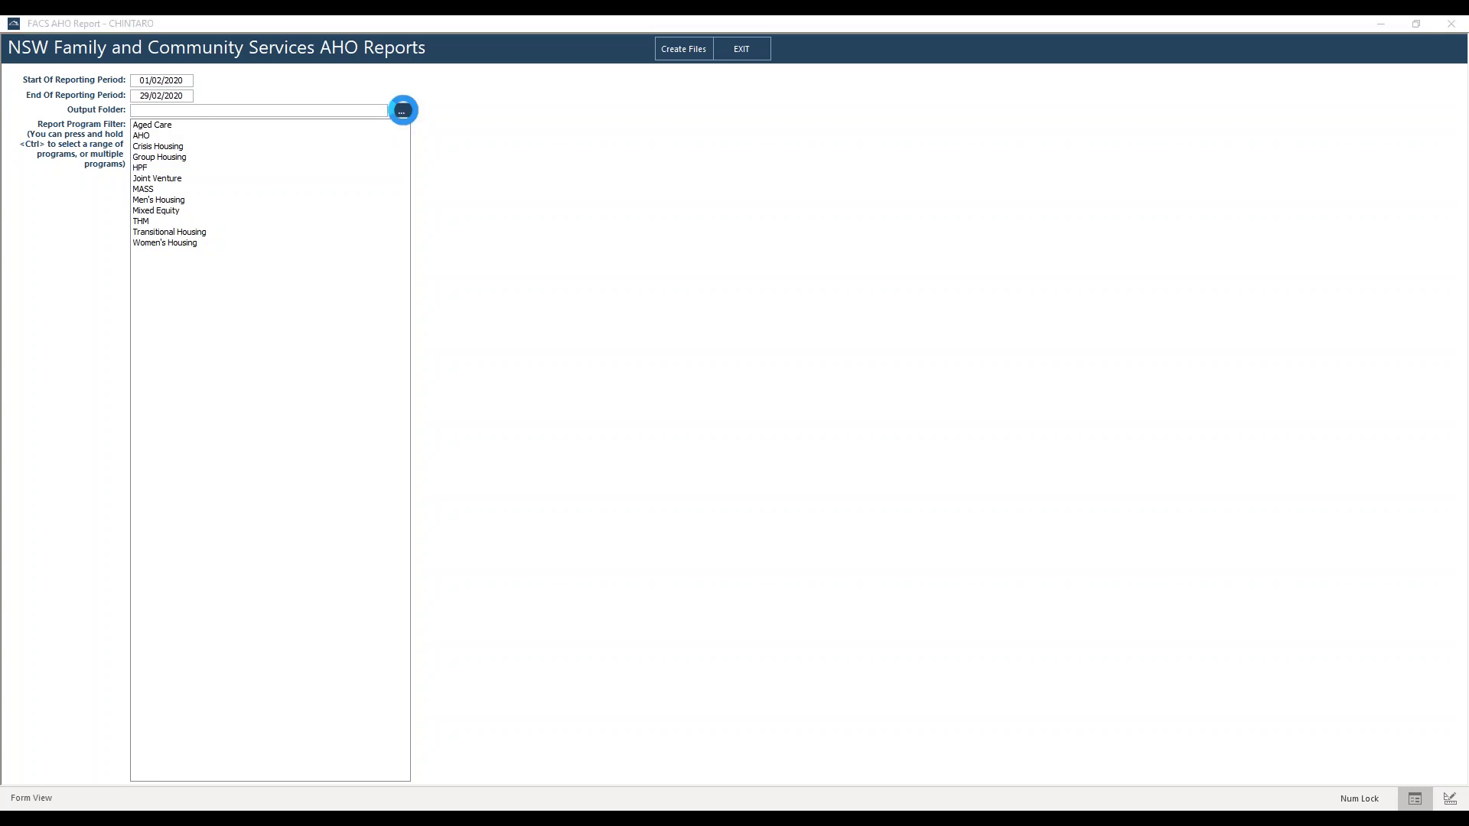
pyautogui.click(68, 240)
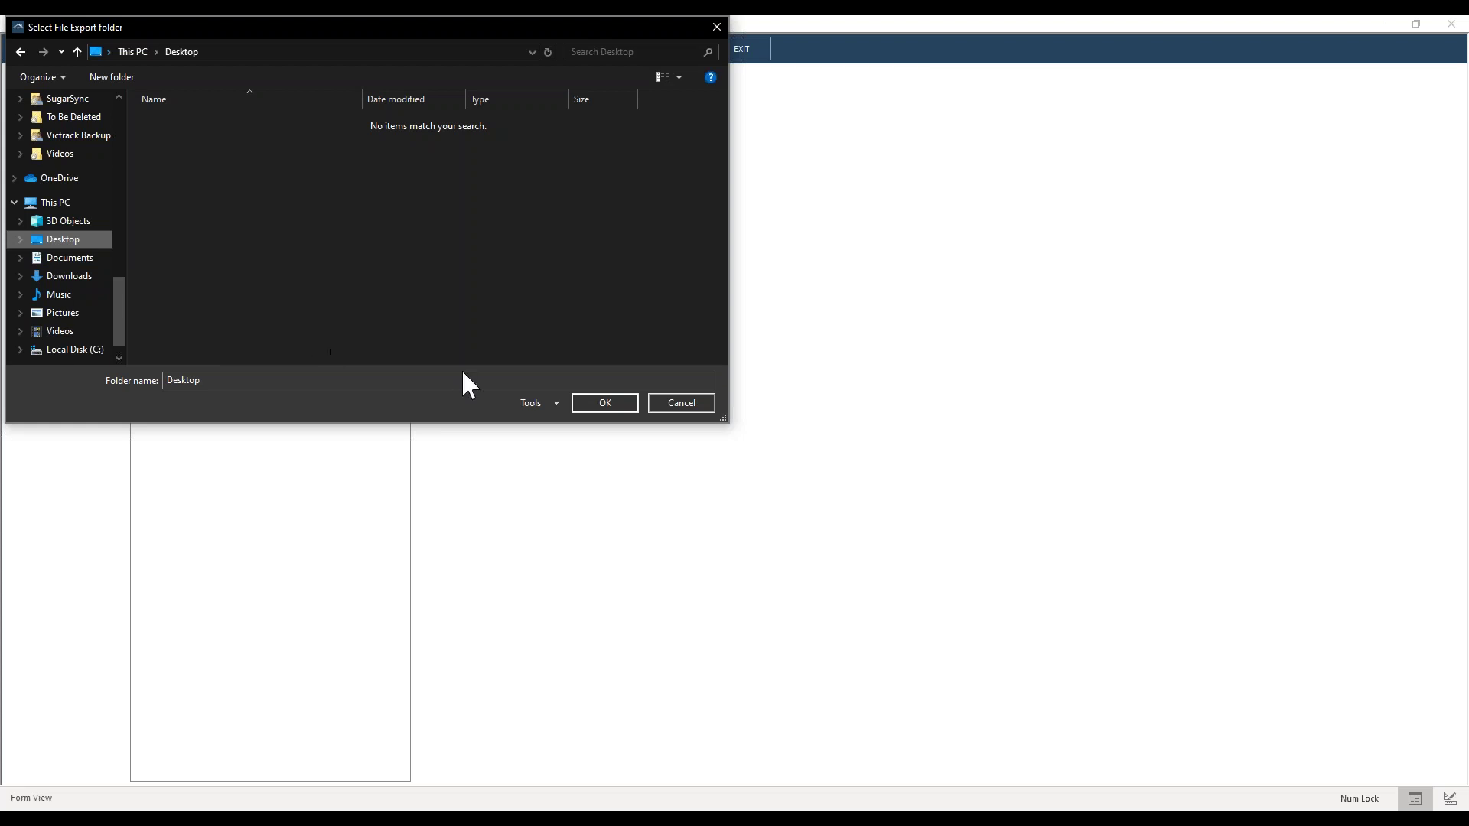
pyautogui.click(603, 405)
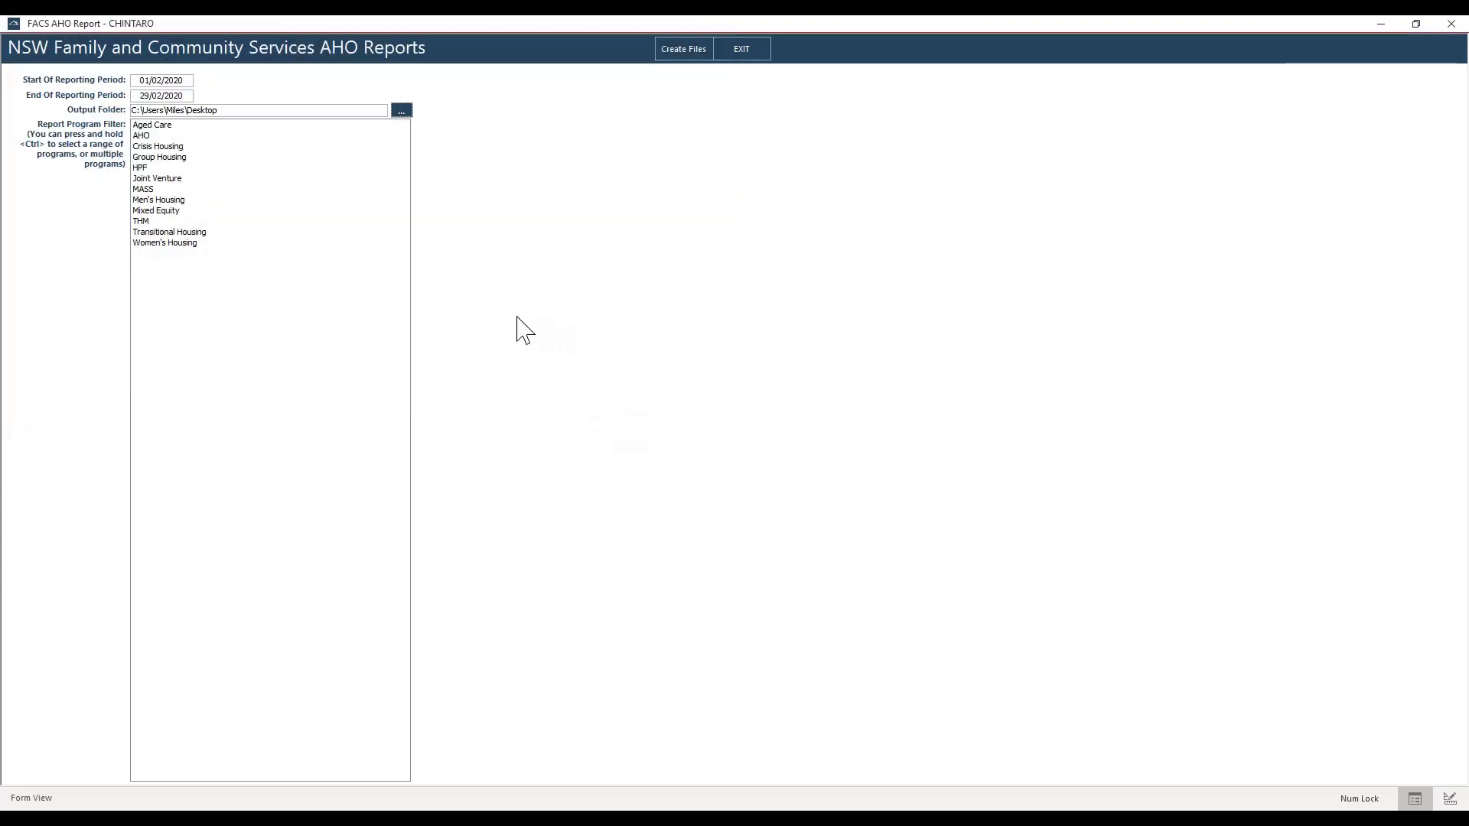
# Try single, range and separate multiple program selections in the report program filter, including the range from Aged Care to Group Housing
pyautogui.click(161, 126)
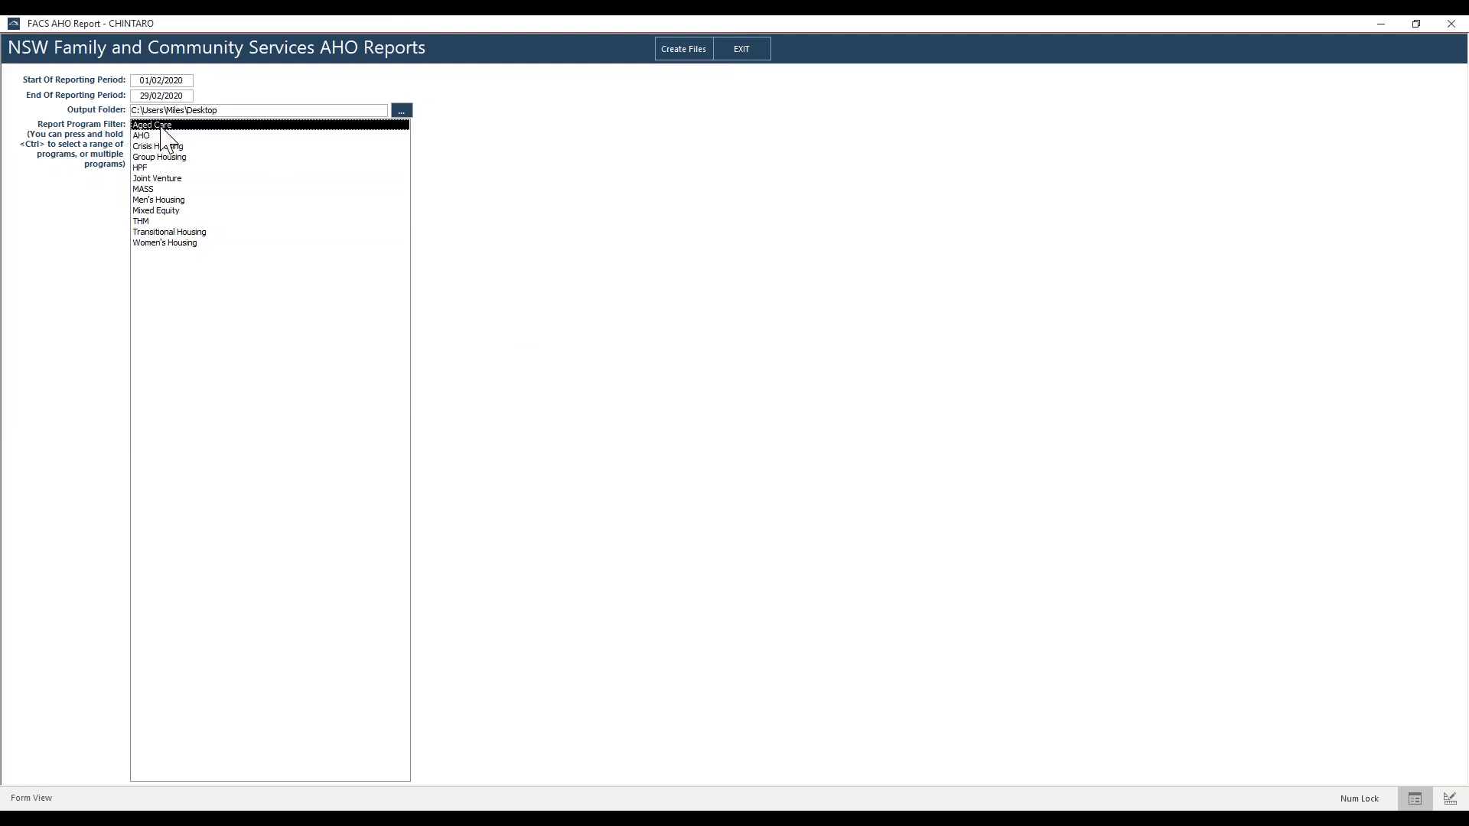
pyautogui.click(167, 147)
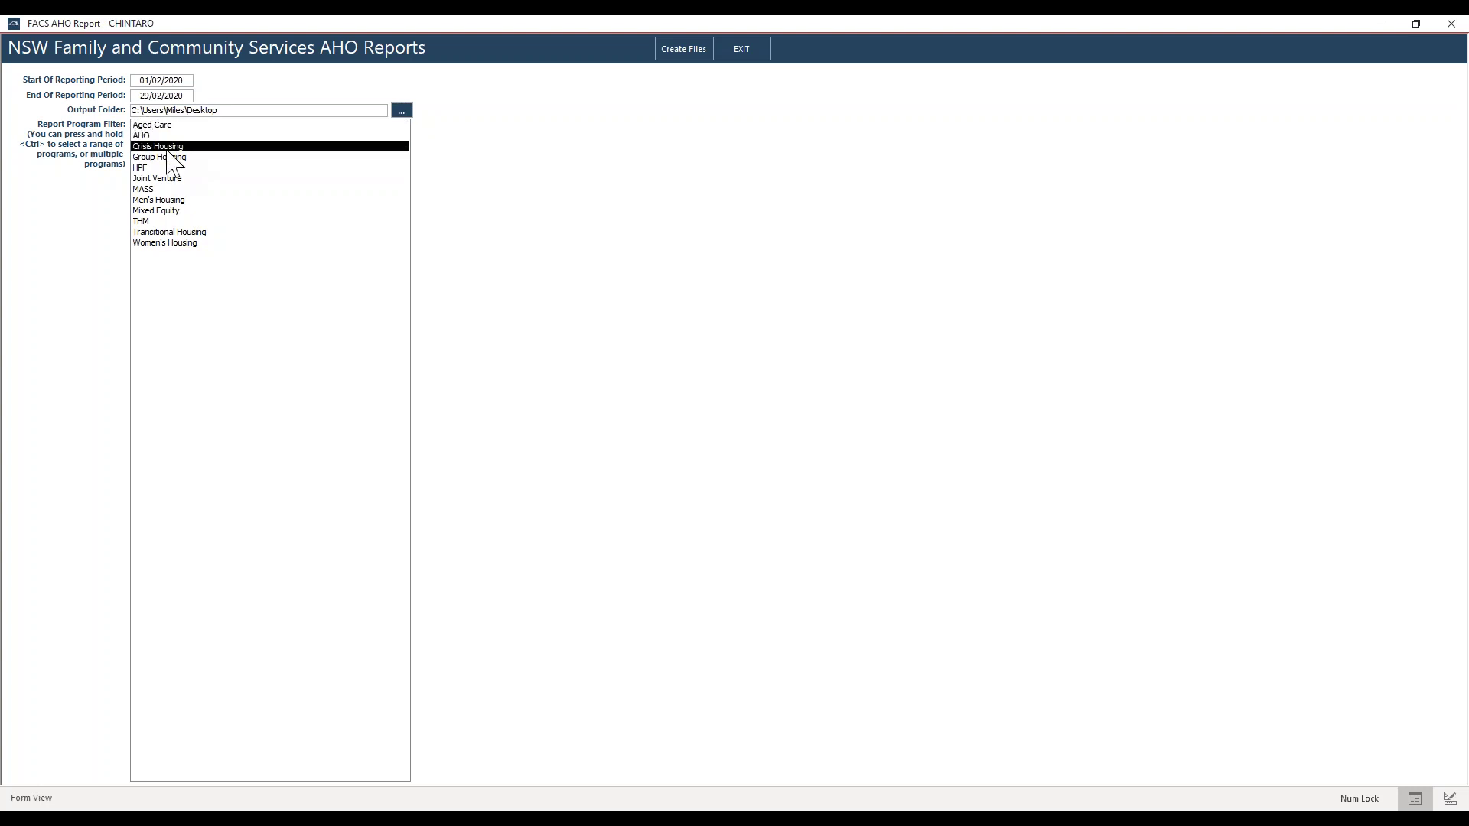
pyautogui.click(157, 157)
pyautogui.click(145, 138)
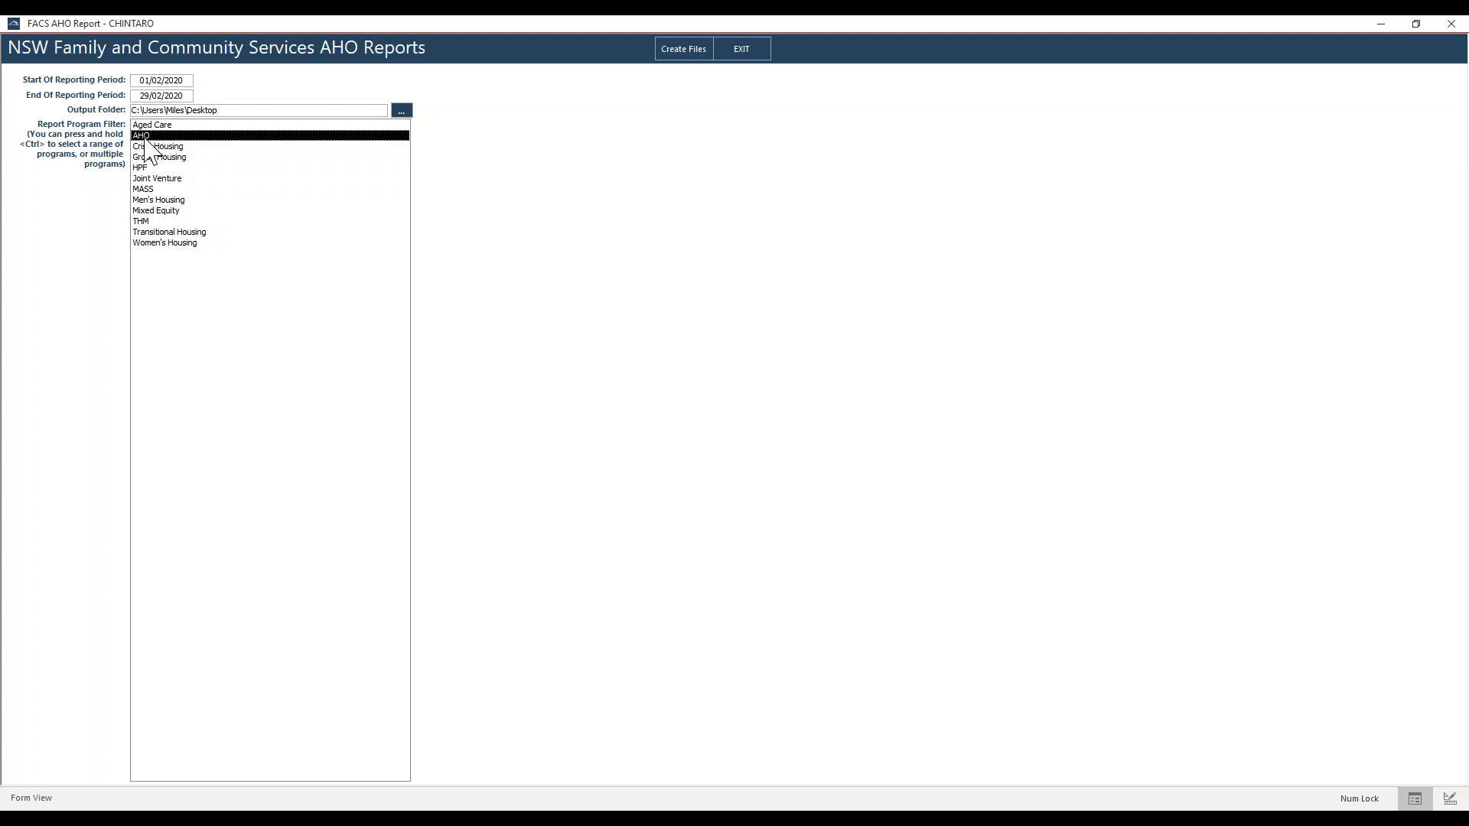
pyautogui.click(153, 125)
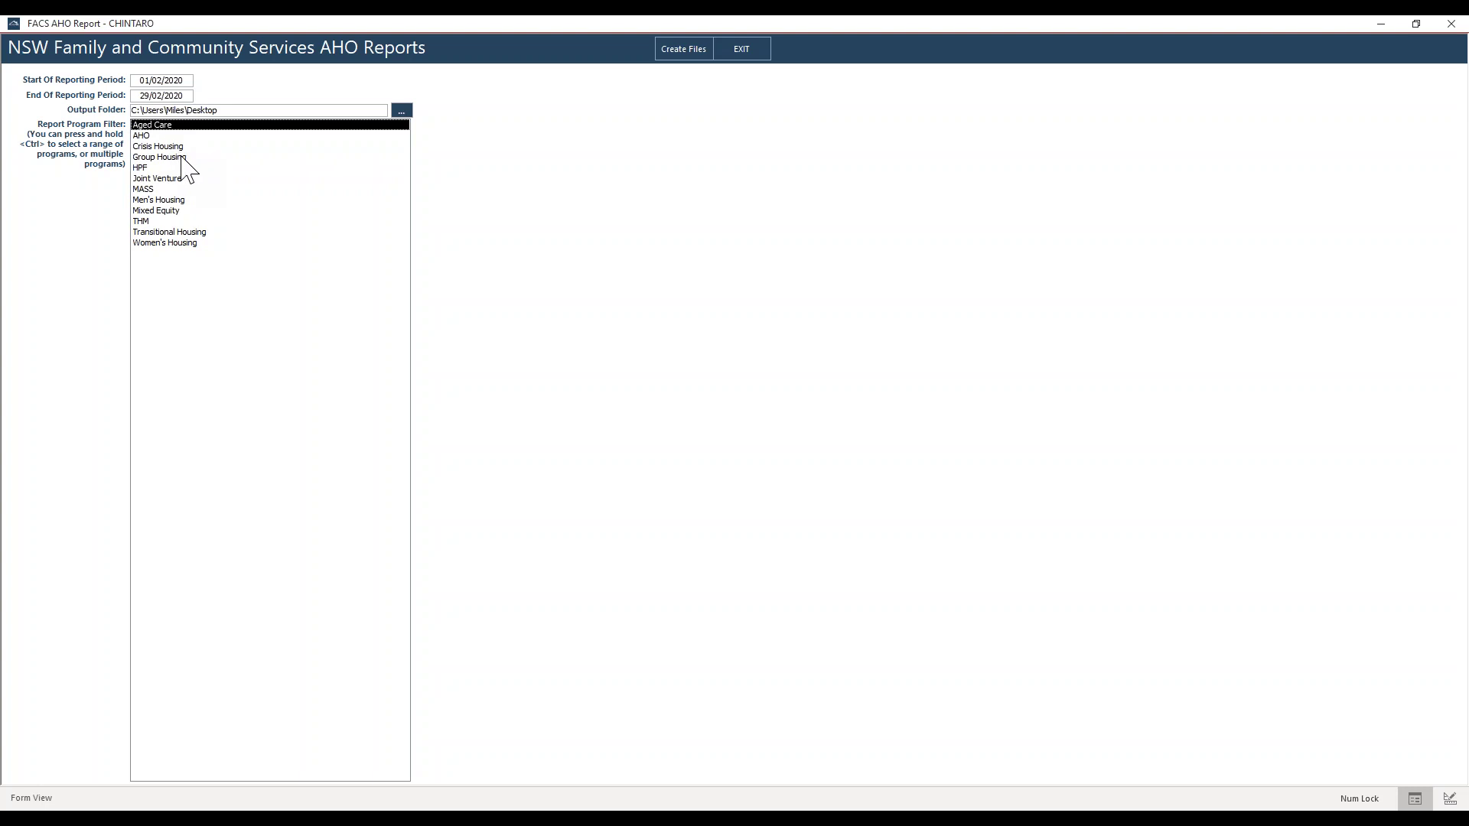
pyautogui.keyDown('shift'); pyautogui.click(182, 156); pyautogui.keyUp('shift')
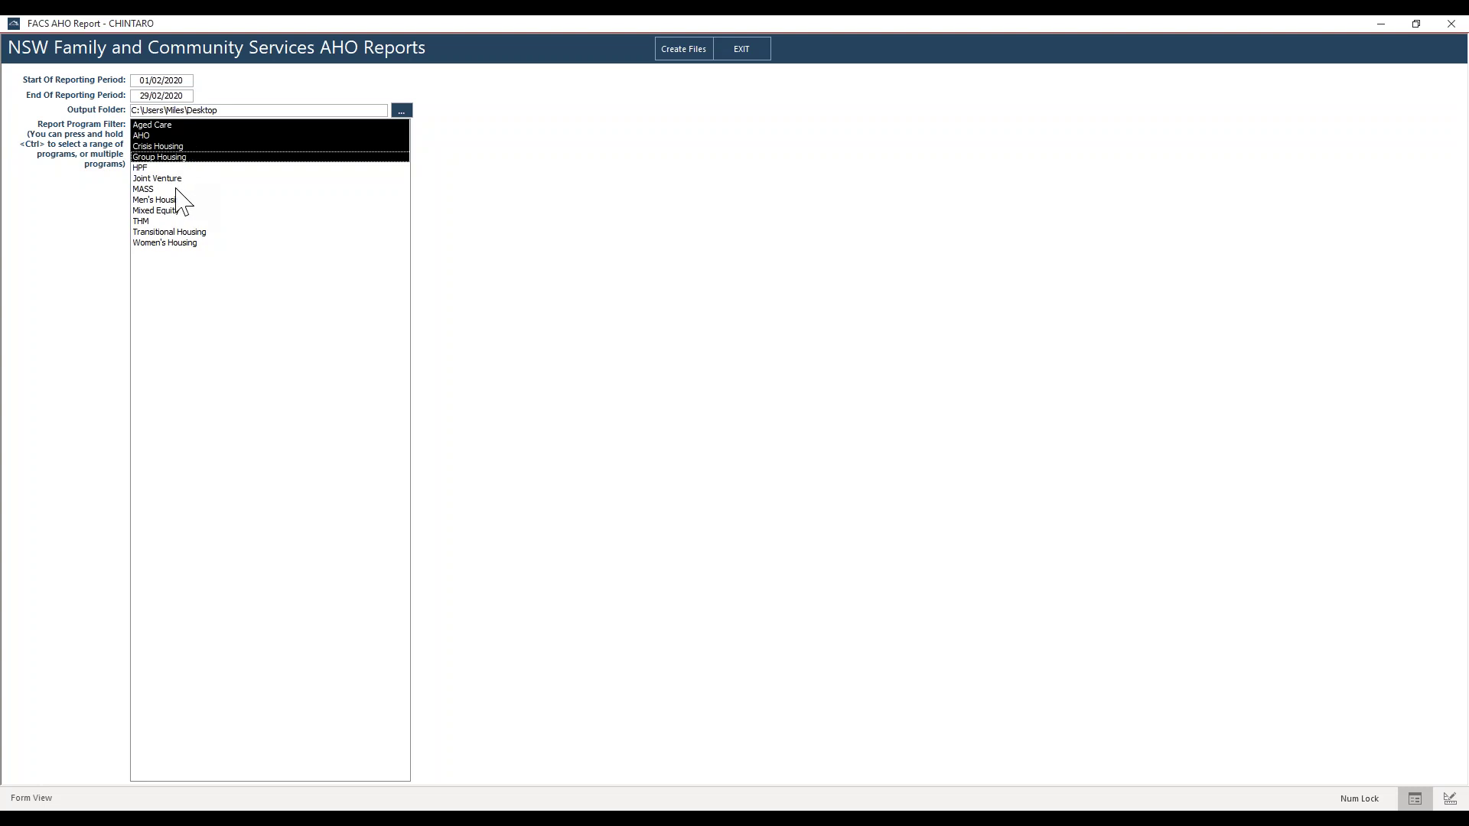
pyautogui.keyDown('ctrl'); pyautogui.click(177, 180); pyautogui.keyUp('ctrl')
pyautogui.keyDown('ctrl'); pyautogui.click(180, 200); pyautogui.keyUp('ctrl')
pyautogui.keyDown('ctrl'); pyautogui.click(188, 222); pyautogui.keyUp('ctrl')
pyautogui.click(214, 242)
# Filter the report to the programs from Aged Care through Group Housing and create the AHO report files
pyautogui.press('Home')
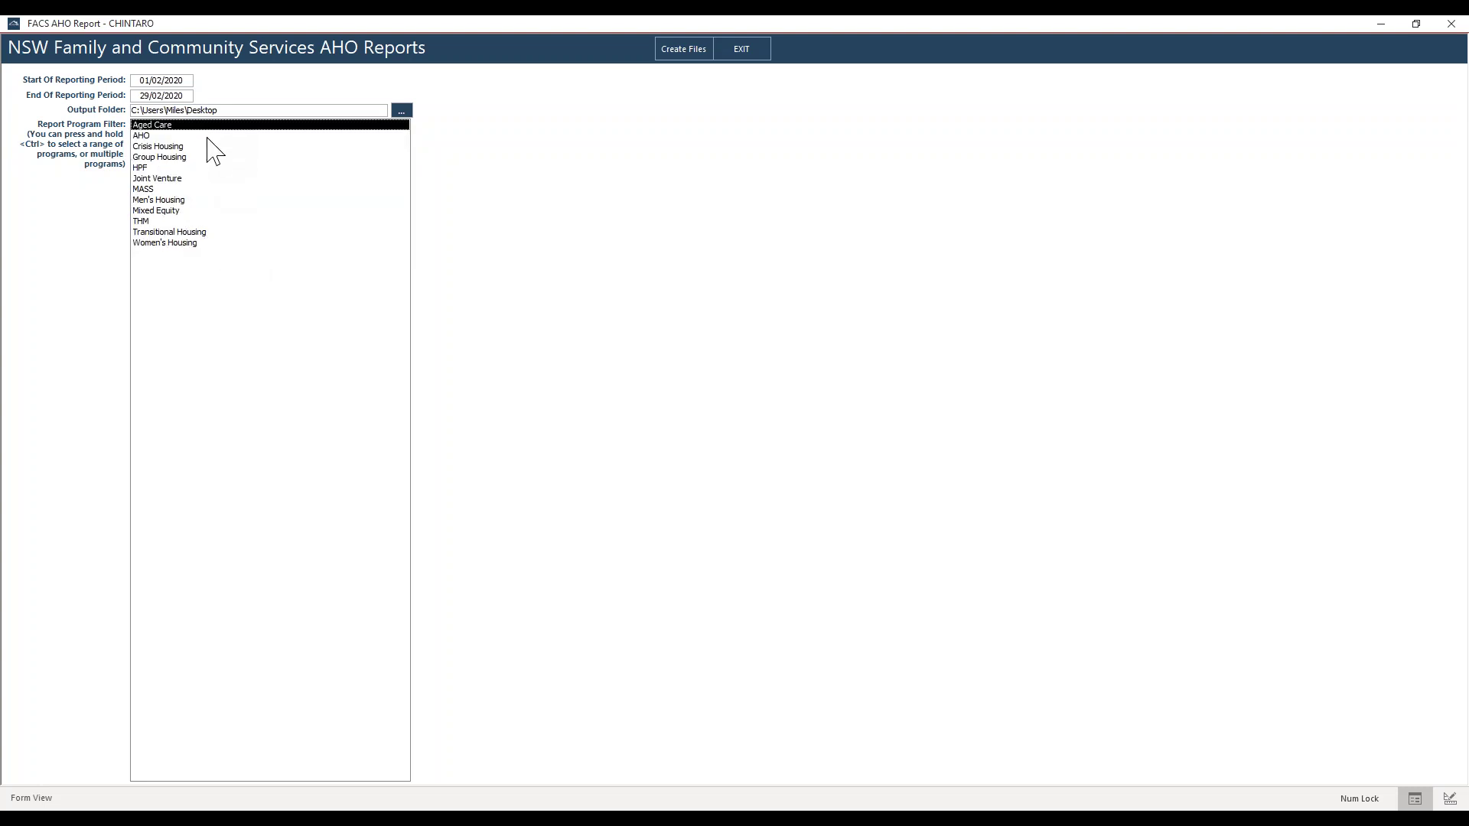
pyautogui.keyDown('shift'); pyautogui.click(203, 159); pyautogui.keyUp('shift')
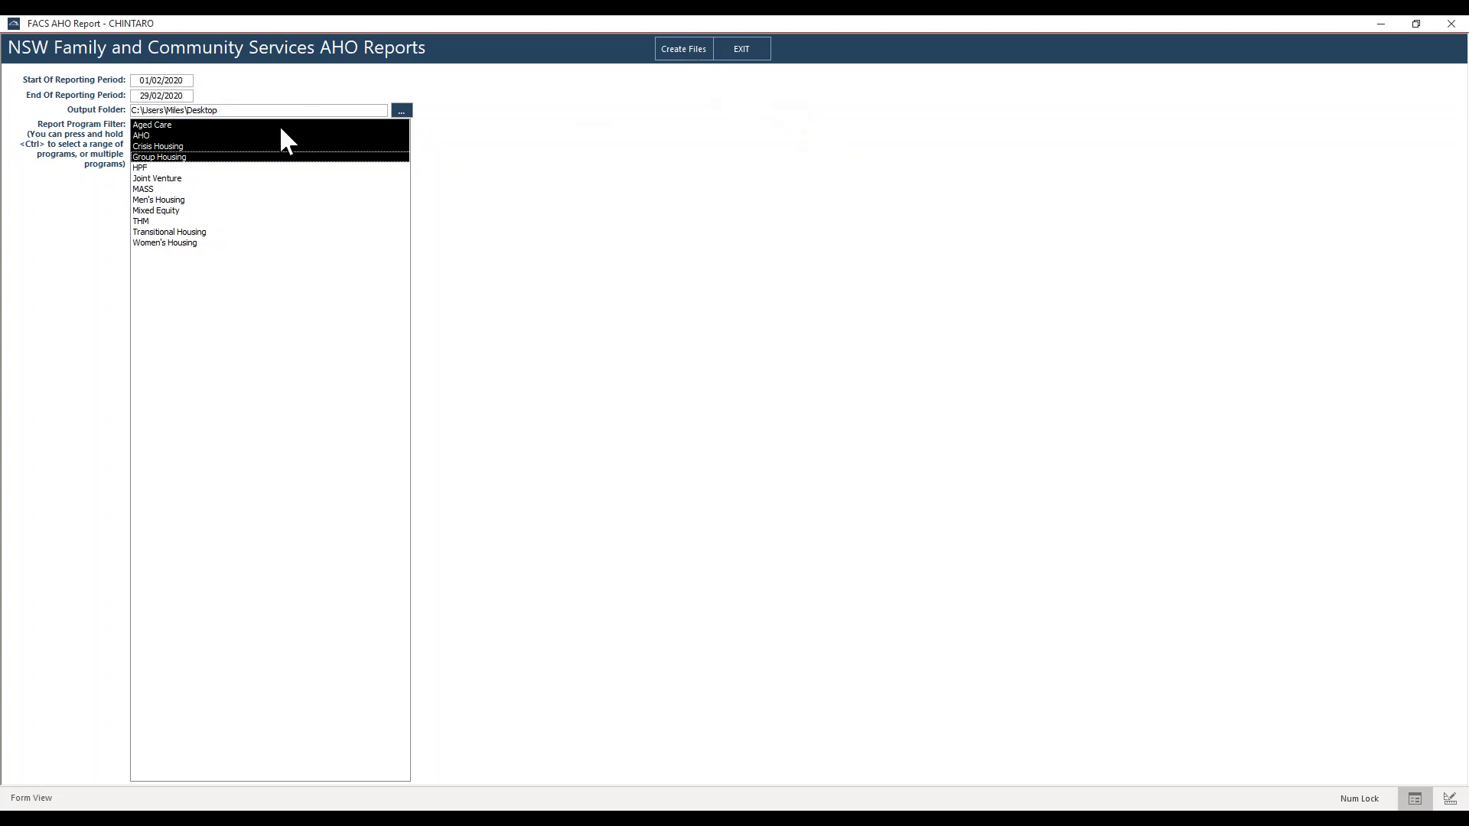
pyautogui.click(689, 50)
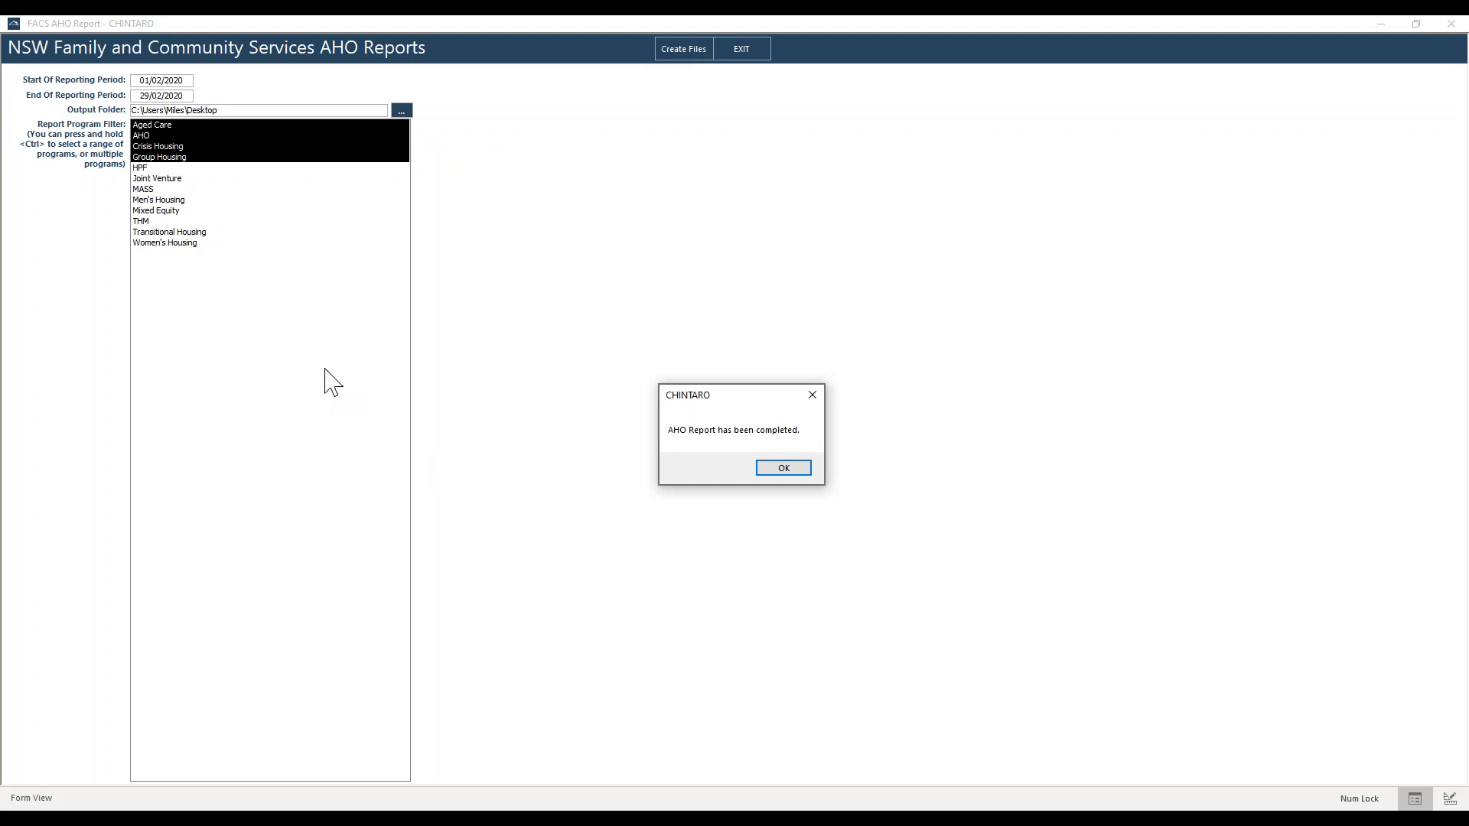
pyautogui.click(784, 470)
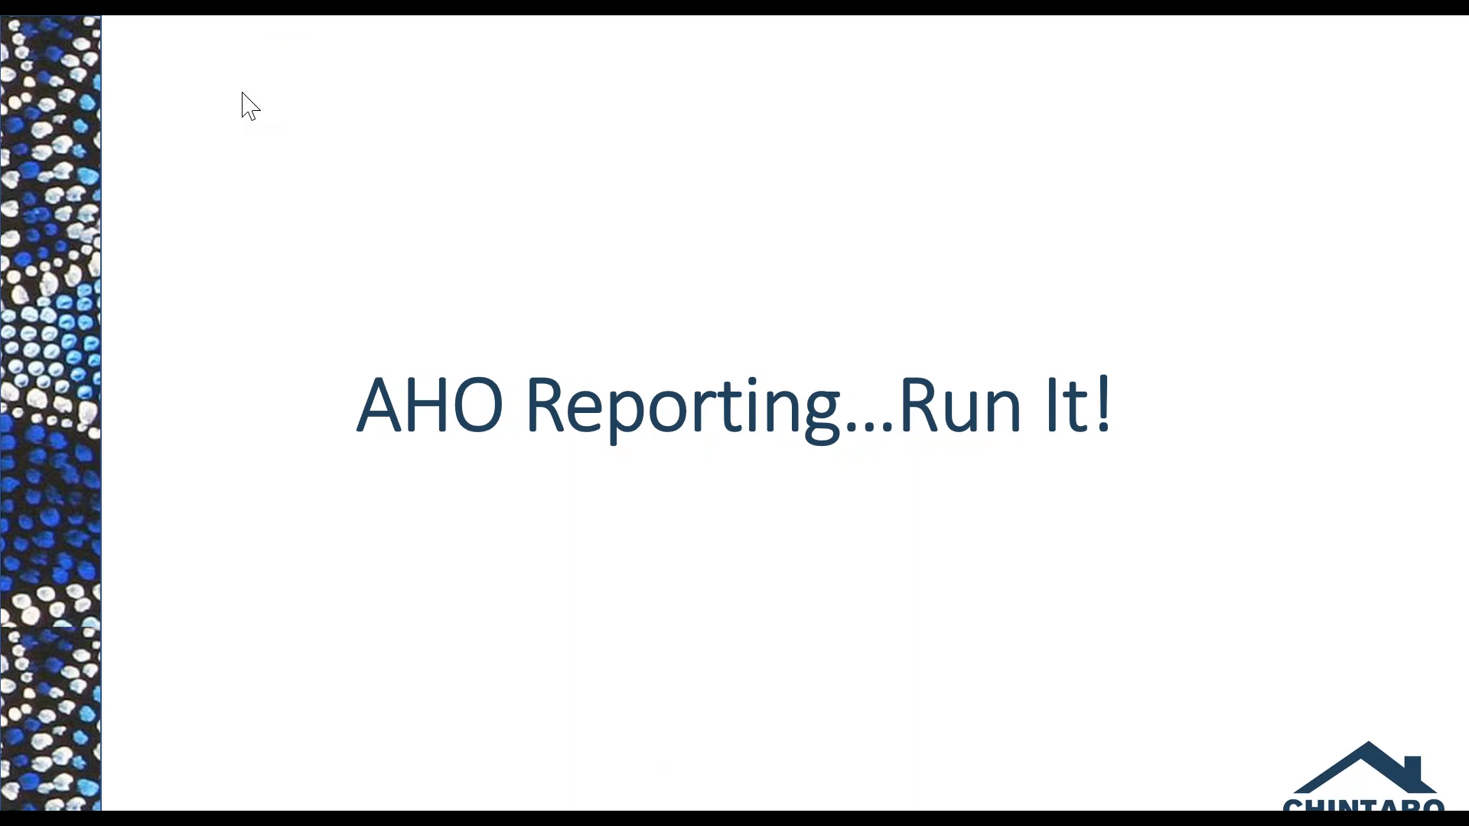
# Switch to the running PowerPoint slide show and advance past the AHO Reporting...Run It! slide
pyautogui.press('Right')
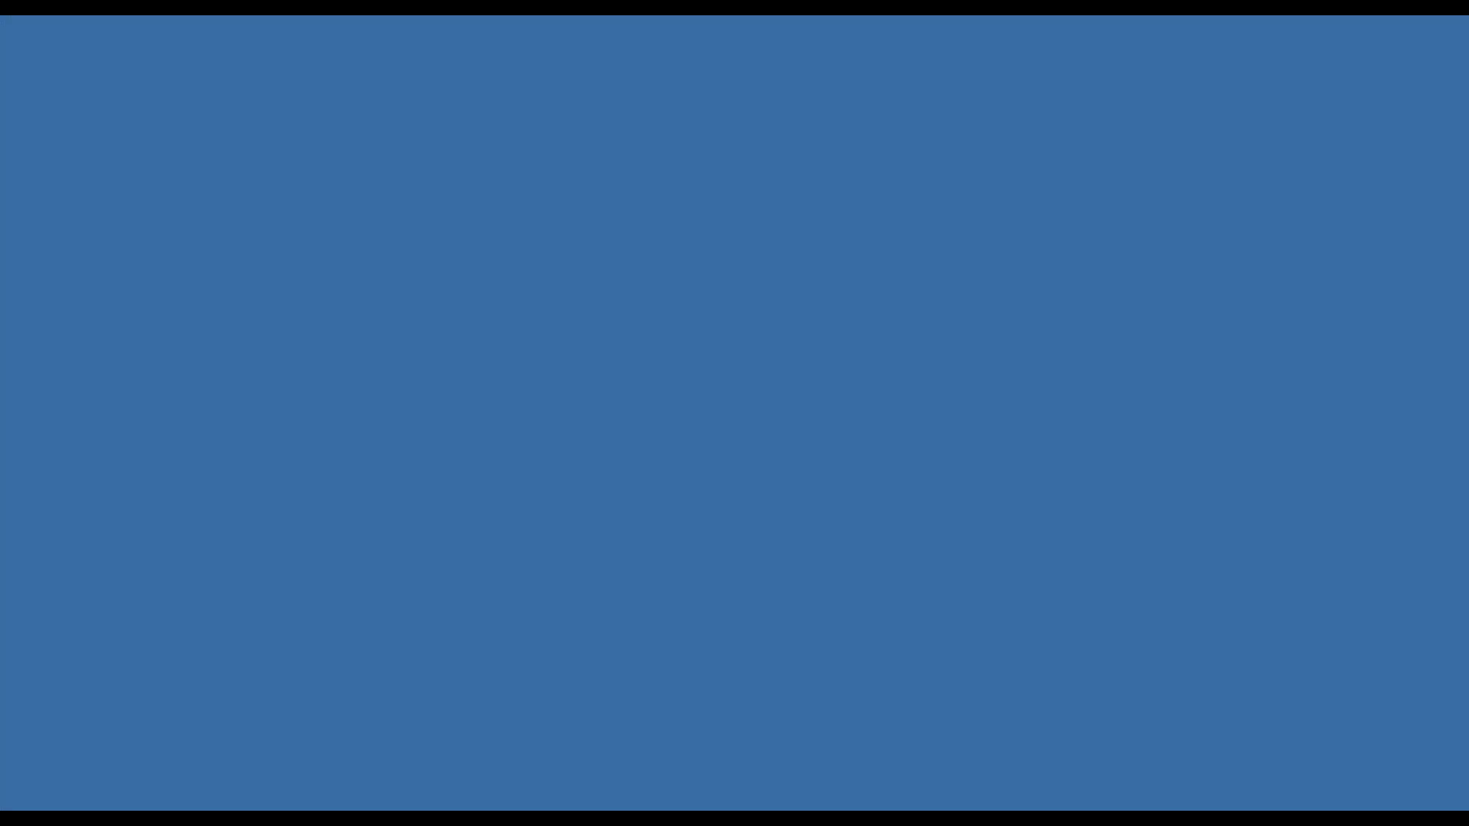